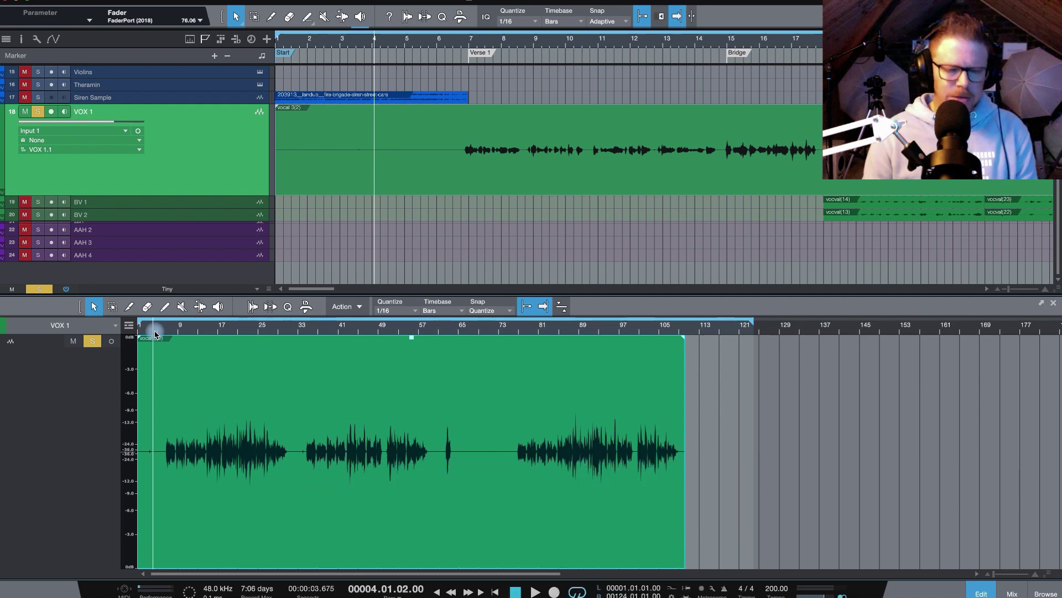
Zoom into the start of VOX 1 and play it to hear where singing begins.
{"action": "left_click_drag", "start_coordinate": [156, 334], "coordinate": [215, 391]}
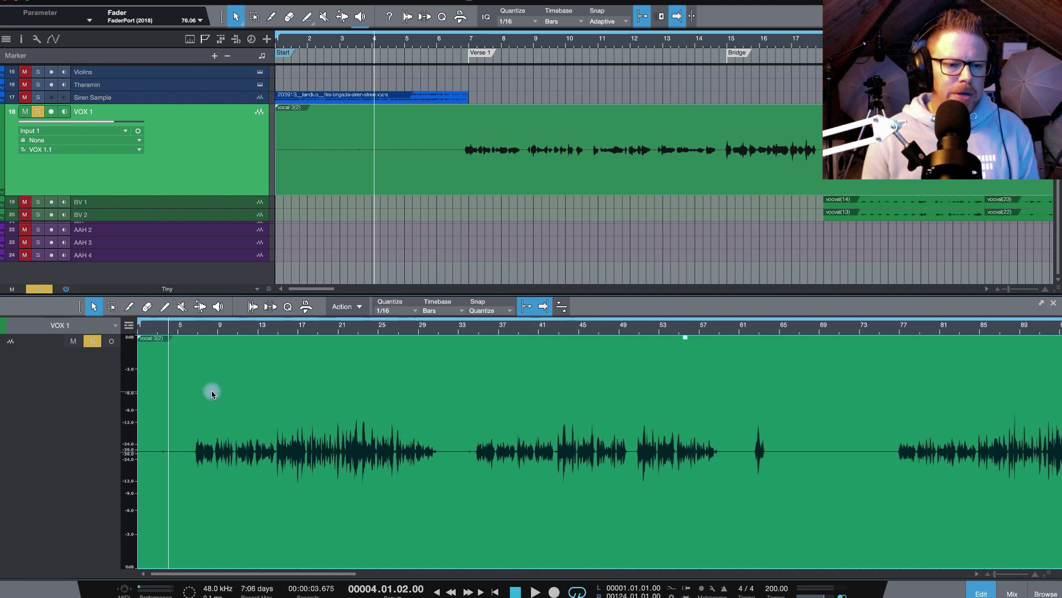
{"action": "left_click", "coordinate": [194, 335]}
{"action": "key", "text": "Home"}
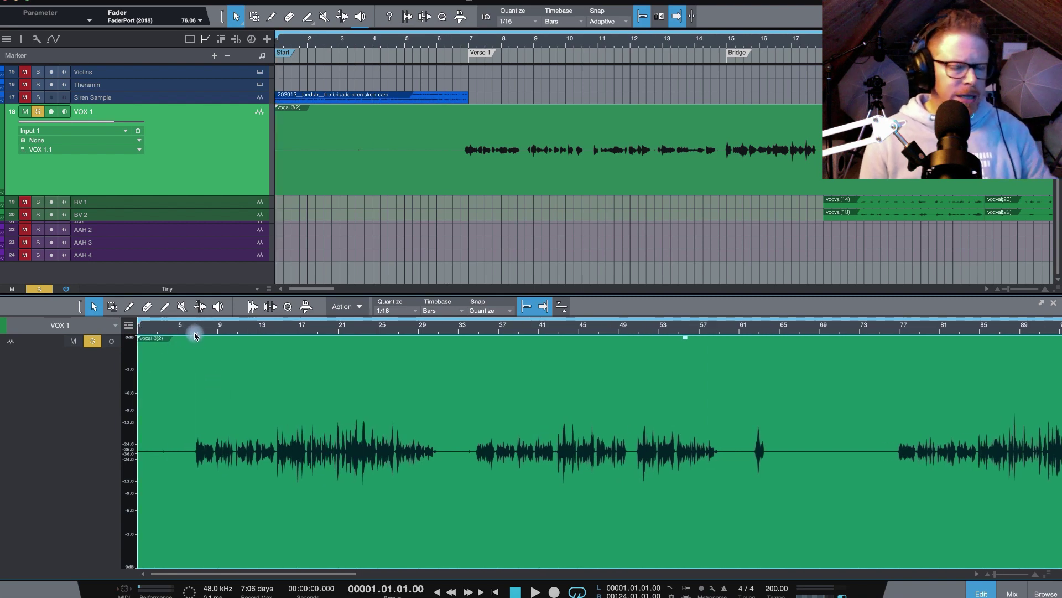
{"action": "key", "text": "e"}
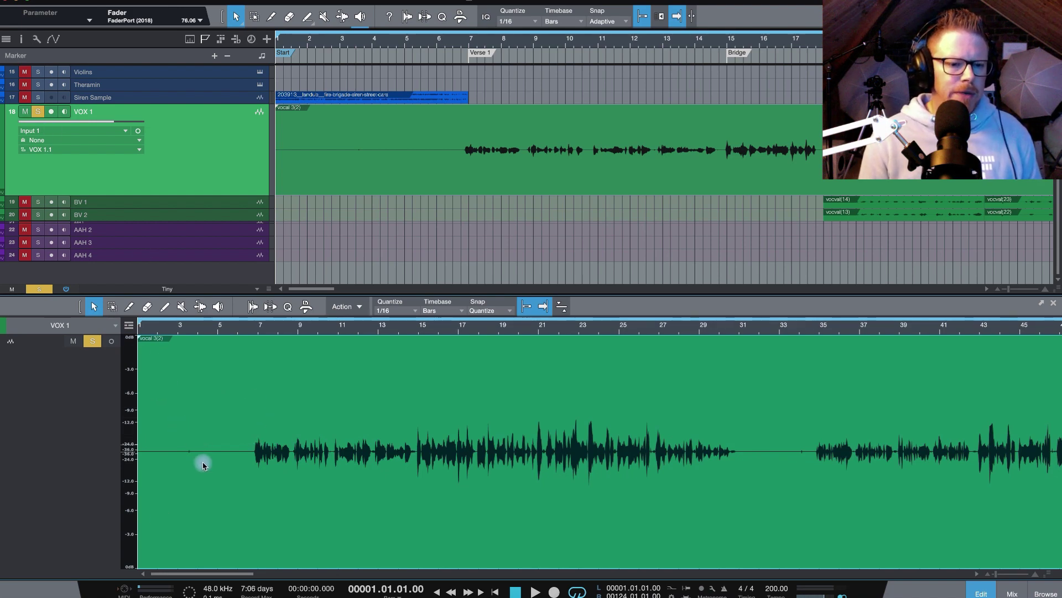
{"action": "key", "text": "space"}
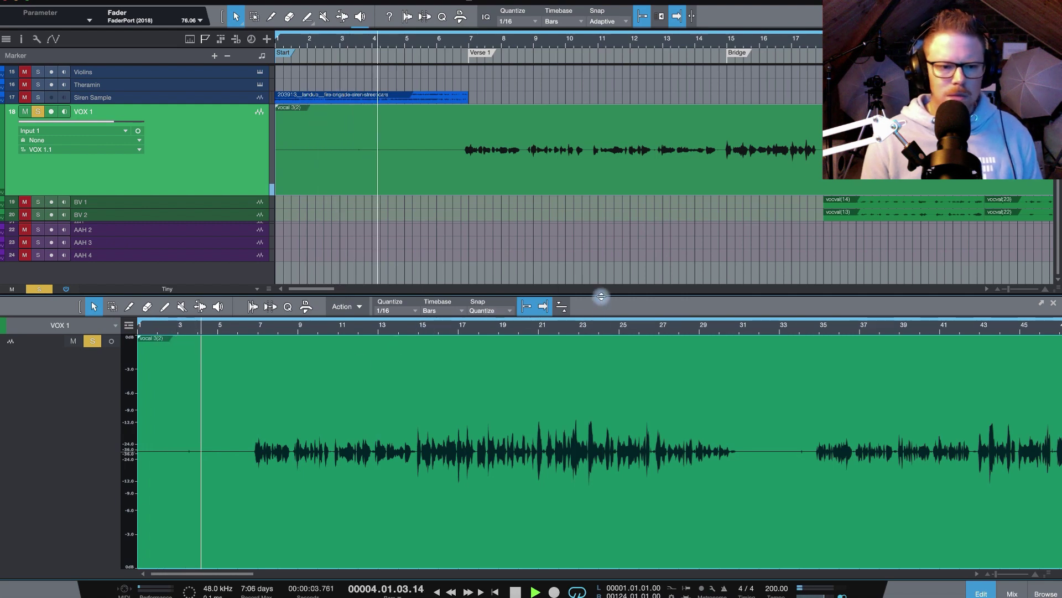
{"action": "key", "text": "space"}
Enlarge the editor and trim the event's silent lead-in to just before bar 7.
{"action": "left_click_drag", "start_coordinate": [607, 296], "coordinate": [593, 159]}
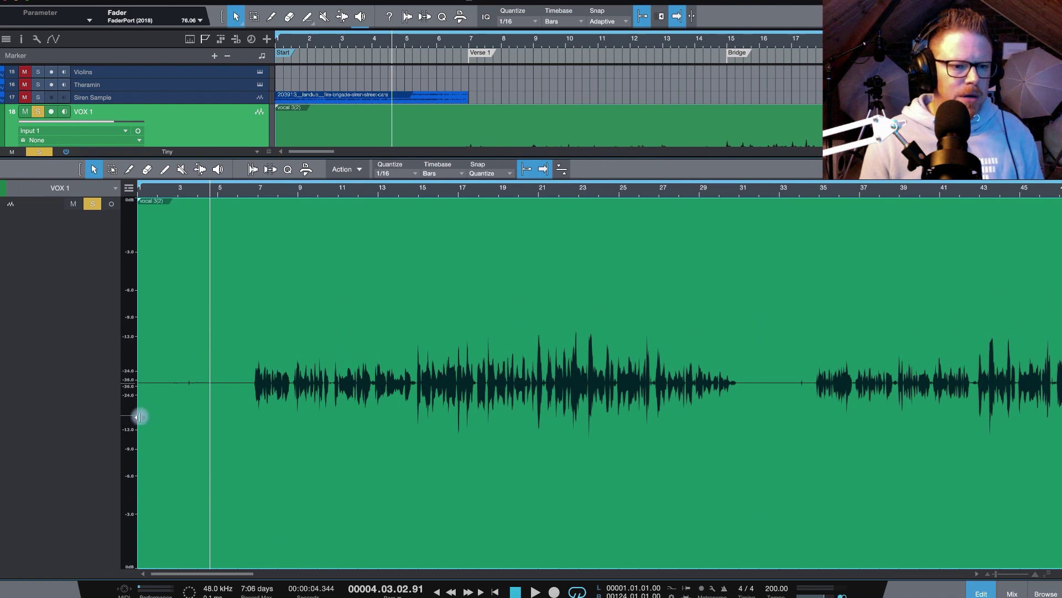
{"action": "left_click_drag", "start_coordinate": [141, 418], "coordinate": [250, 414]}
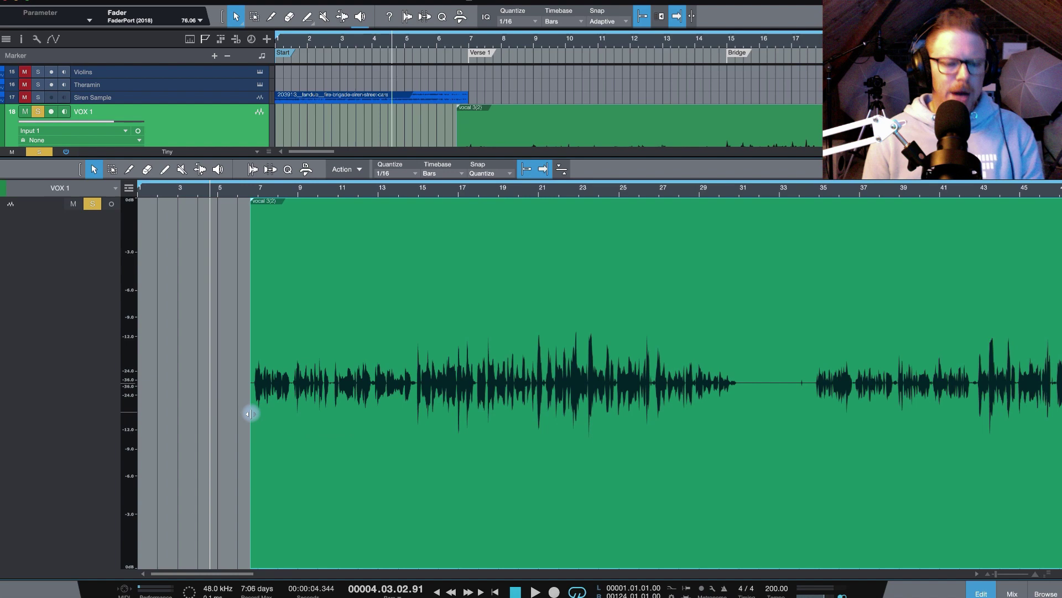
{"action": "key", "text": "e"}
{"action": "key", "text": "e"}
{"action": "key", "text": "e"}
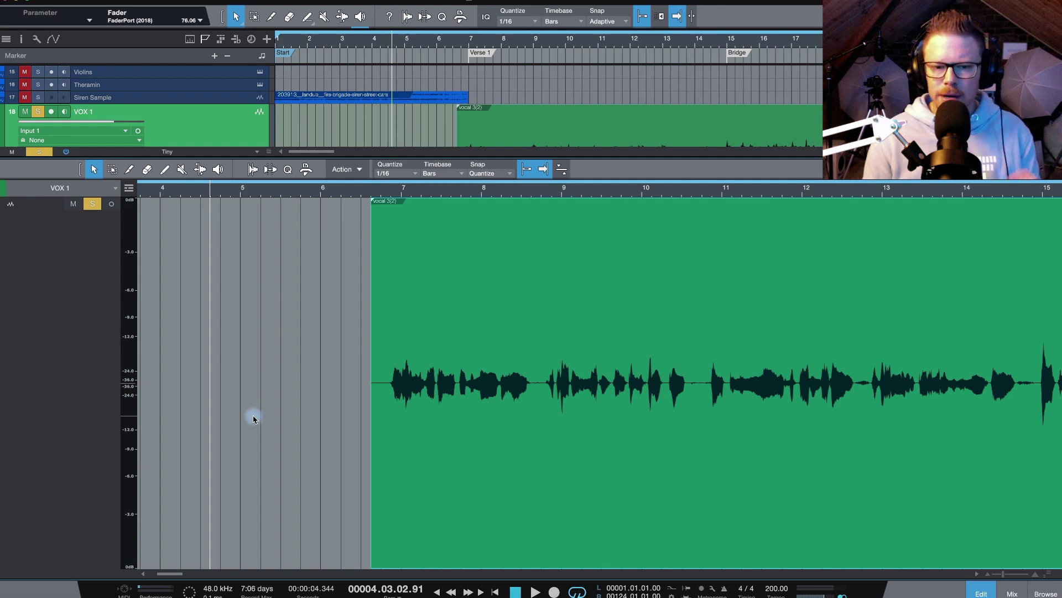
Audition from bar 5 and pull the VOX 1 event start in to about bar 6.4.
{"action": "left_click", "coordinate": [250, 205]}
{"action": "key", "text": "space"}
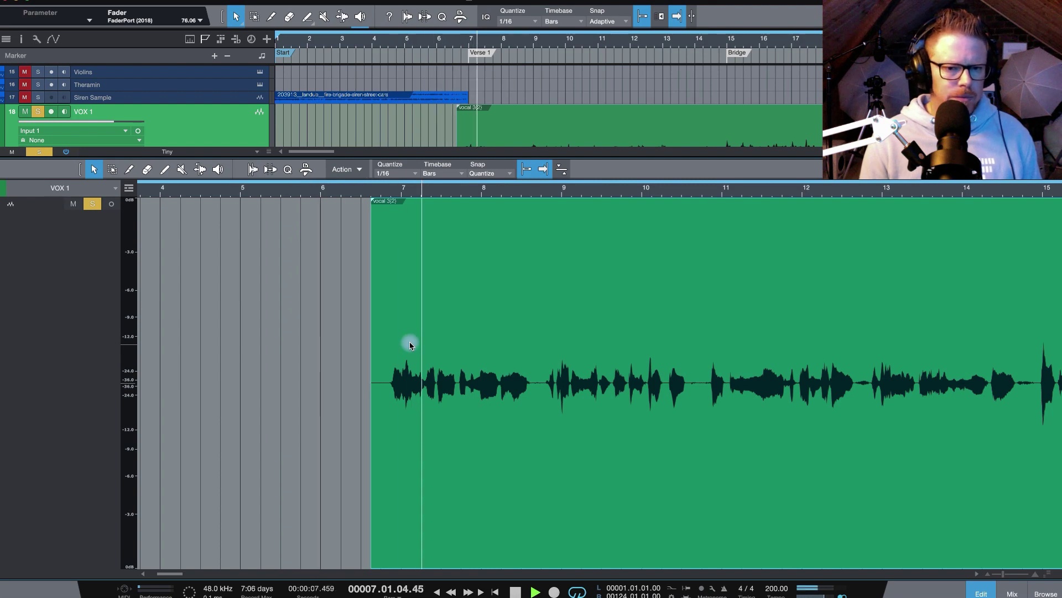
{"action": "key", "text": "space"}
{"action": "left_click_drag", "start_coordinate": [372, 410], "coordinate": [387, 413]}
{"action": "left_click", "coordinate": [548, 278]}
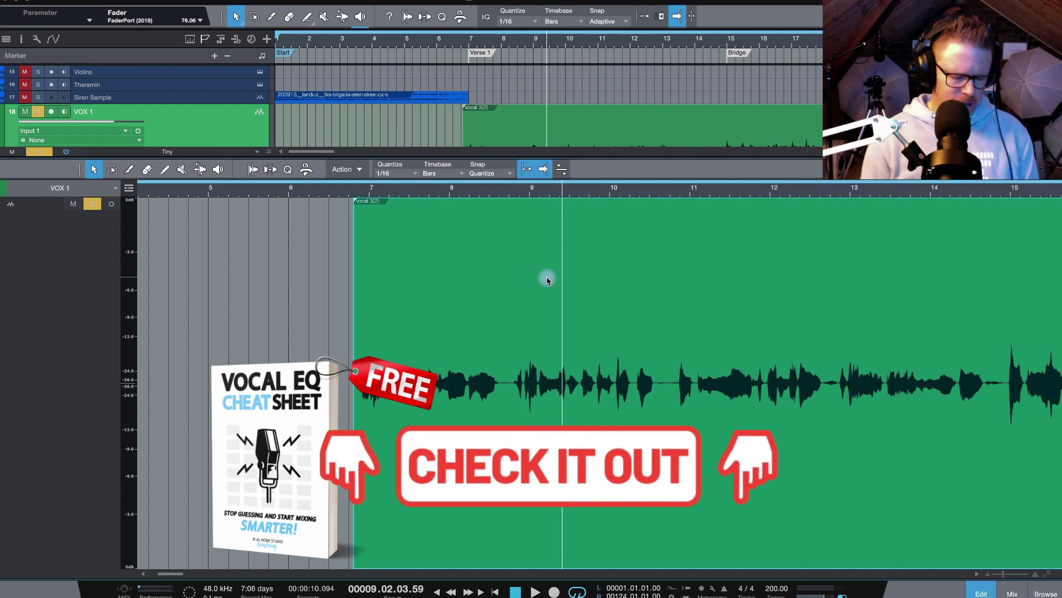
{"action": "scroll", "coordinate": [427, 304], "scroll_direction": "down", "scroll_amount": 3}
{"action": "scroll", "coordinate": [474, 291], "scroll_direction": "up", "scroll_amount": 5}
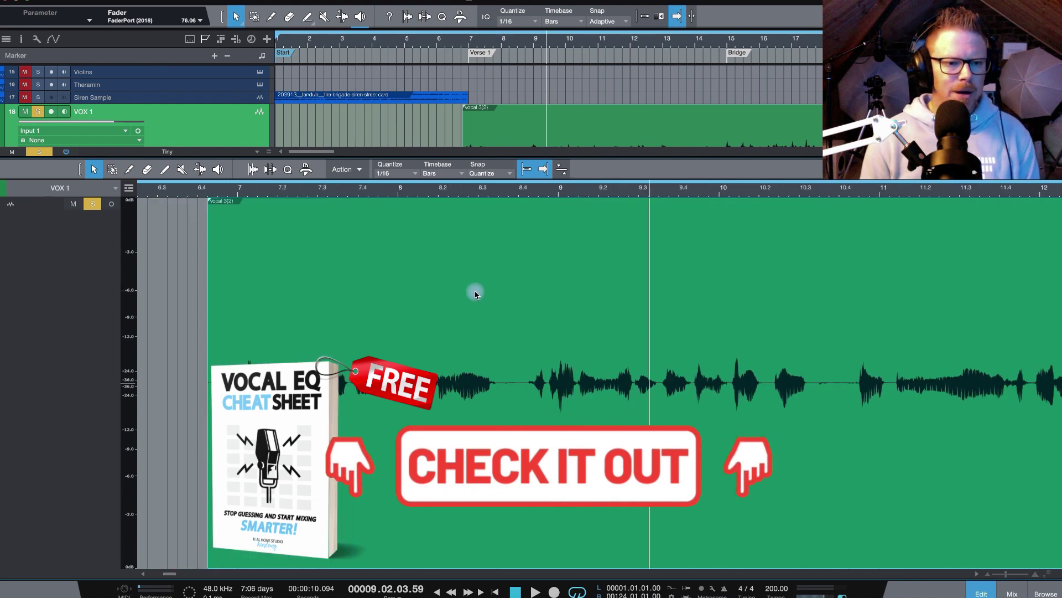
{"action": "scroll", "coordinate": [468, 295], "scroll_direction": "left", "scroll_amount": 1}
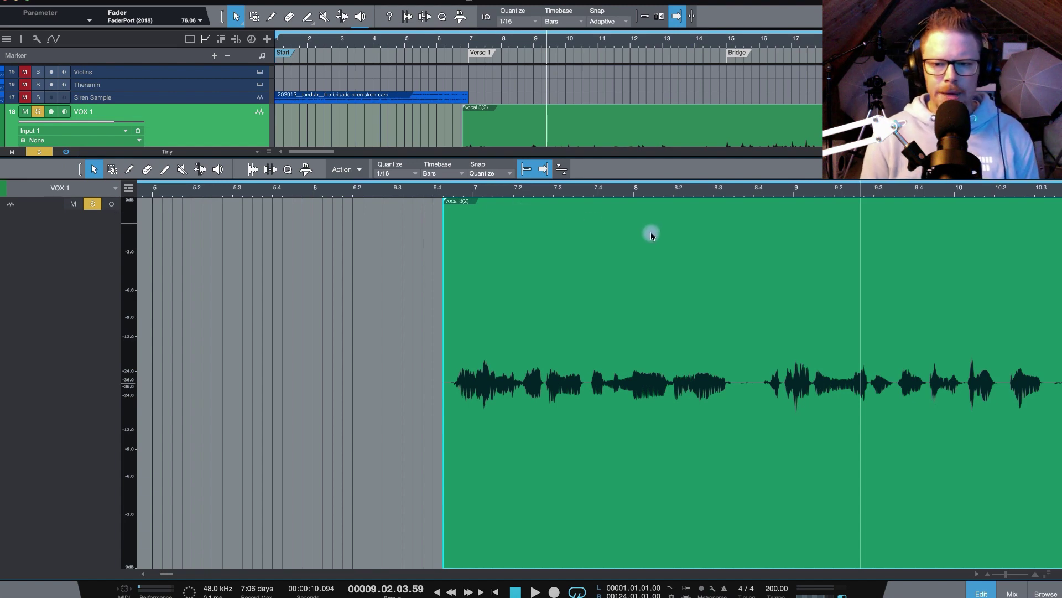
Audition the vocal from just past bar 10.
{"action": "scroll", "coordinate": [676, 233], "scroll_direction": "right", "scroll_amount": 6}
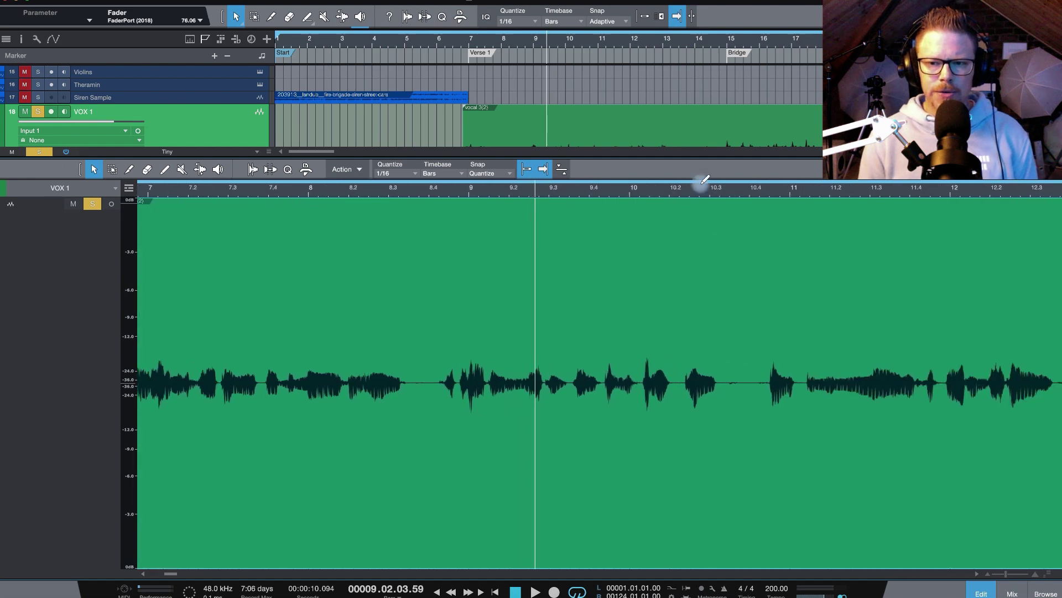
{"action": "left_click", "coordinate": [702, 188]}
{"action": "key", "text": "space"}
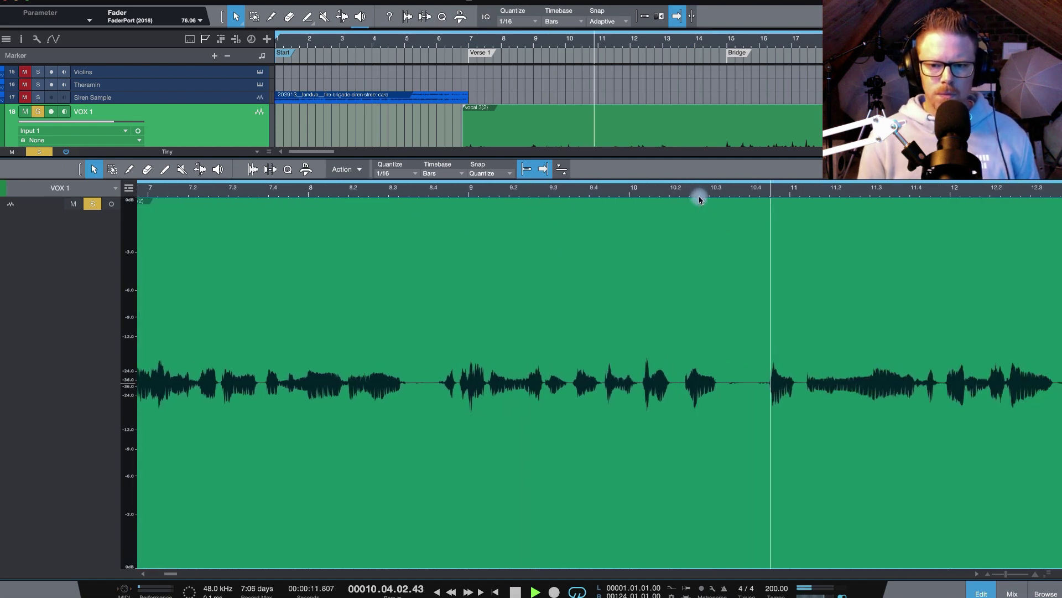
{"action": "left_click", "coordinate": [681, 192]}
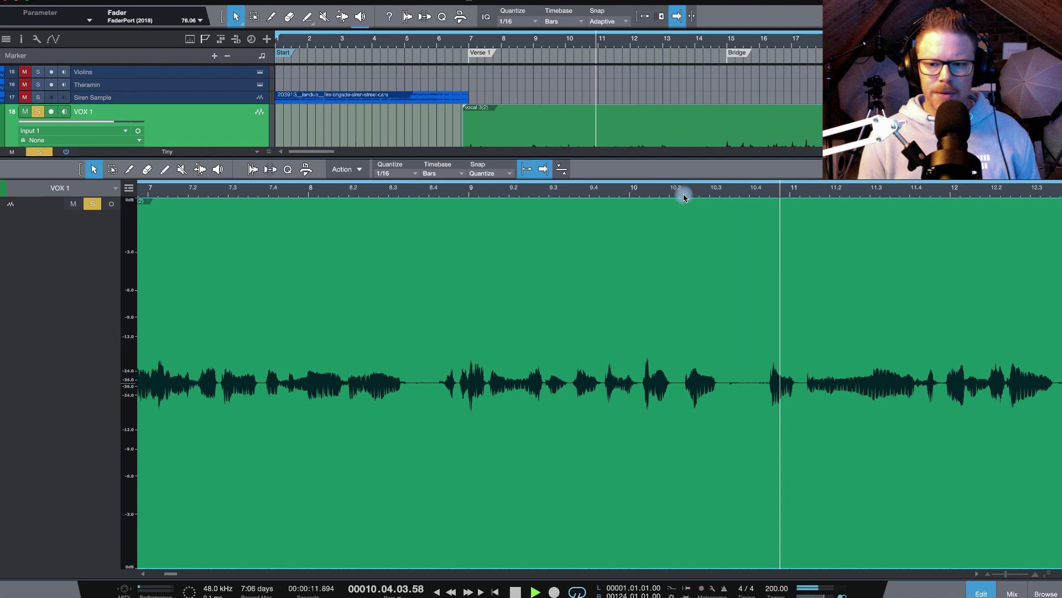
{"action": "key", "text": "space"}
Play from bar 30 to locate the silent gap ending around bar 34.
{"action": "scroll", "coordinate": [684, 197], "scroll_direction": "right", "scroll_amount": 15}
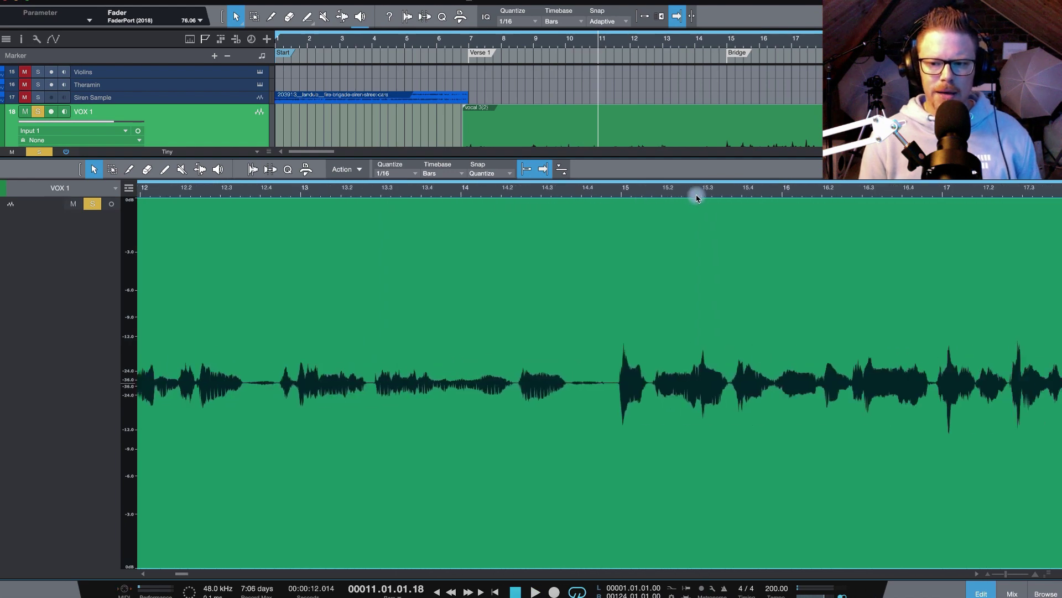
{"action": "scroll", "coordinate": [697, 198], "scroll_direction": "right", "scroll_amount": 15}
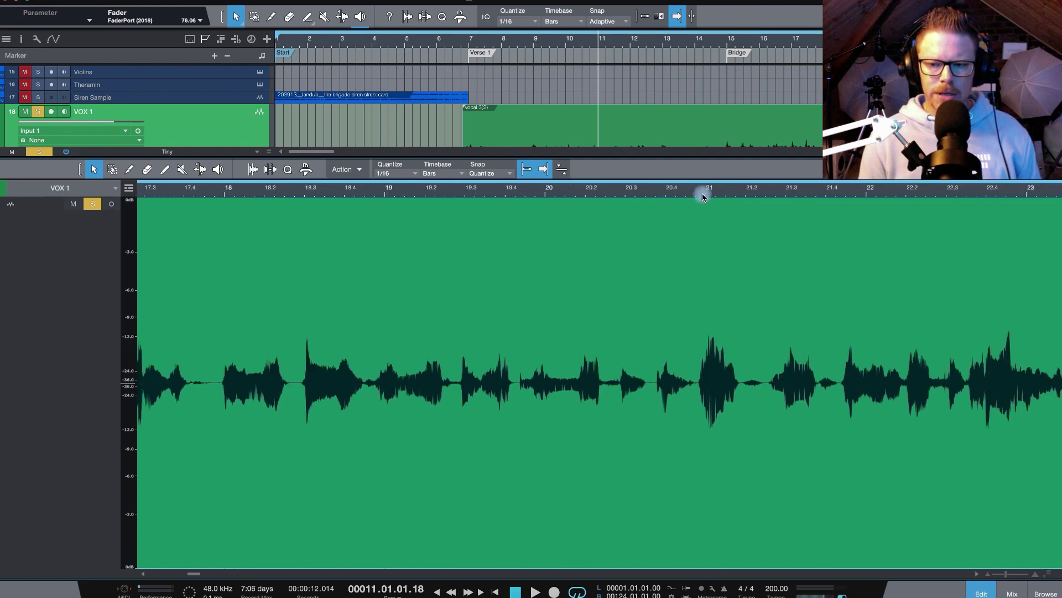
{"action": "scroll", "coordinate": [702, 197], "scroll_direction": "right", "scroll_amount": 20}
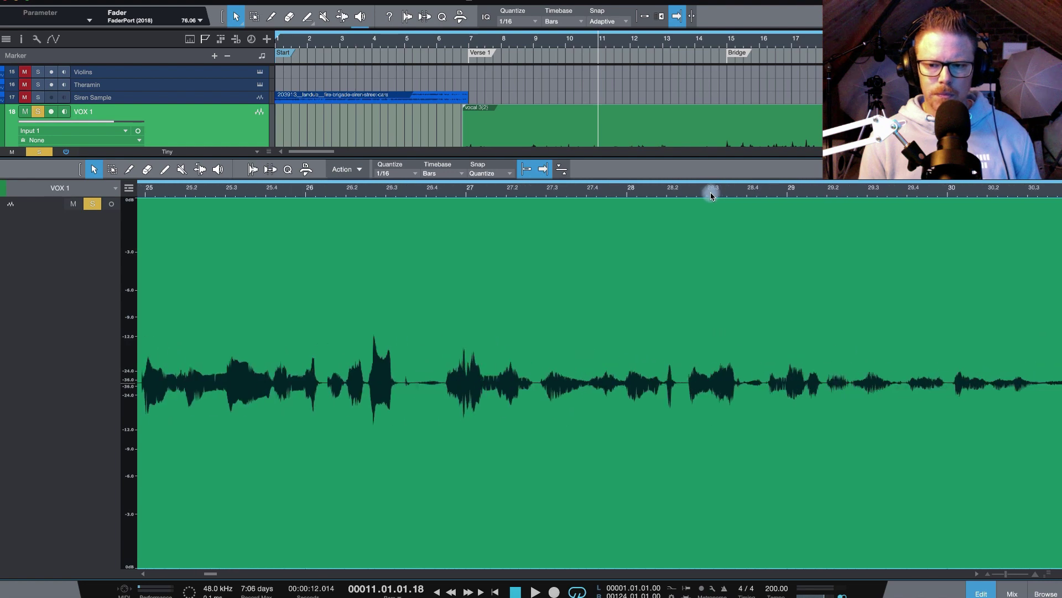
{"action": "scroll", "coordinate": [719, 198], "scroll_direction": "right", "scroll_amount": 2}
{"action": "left_click", "coordinate": [903, 198]}
{"action": "key", "text": "space"}
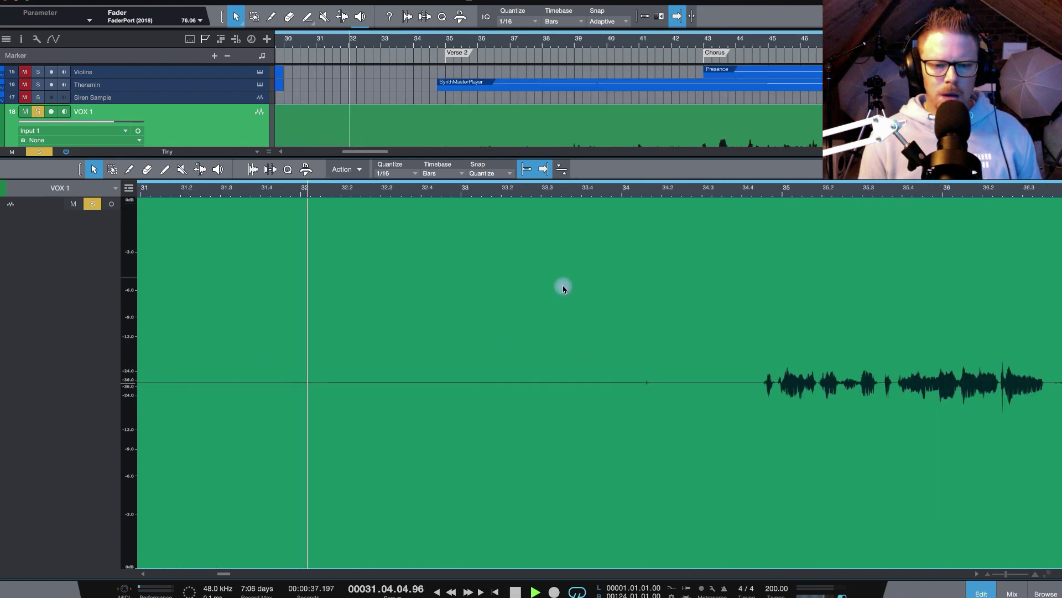
{"action": "key", "text": "w"}
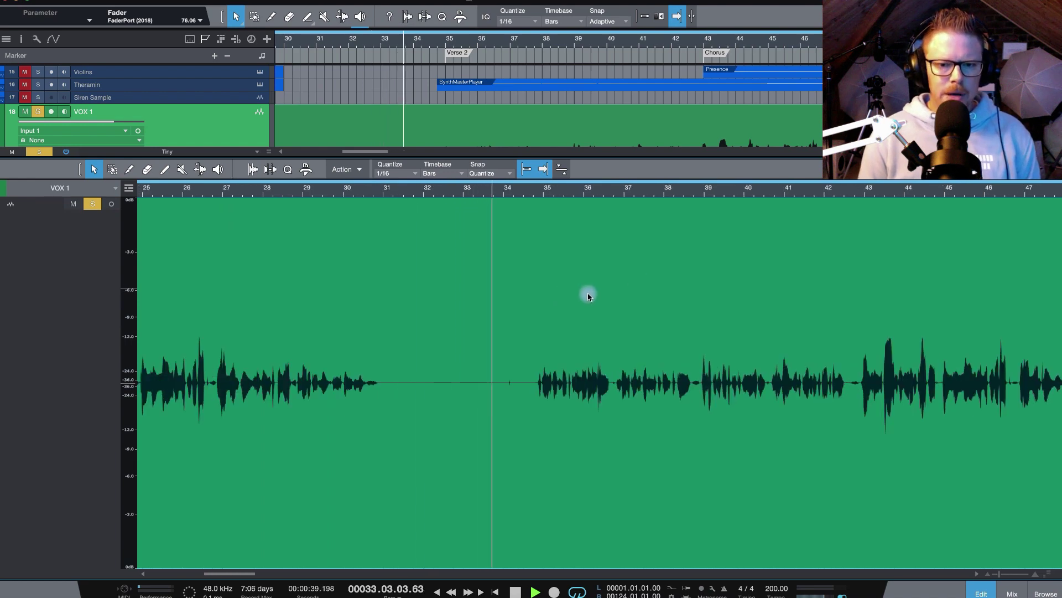
{"action": "key", "text": "space"}
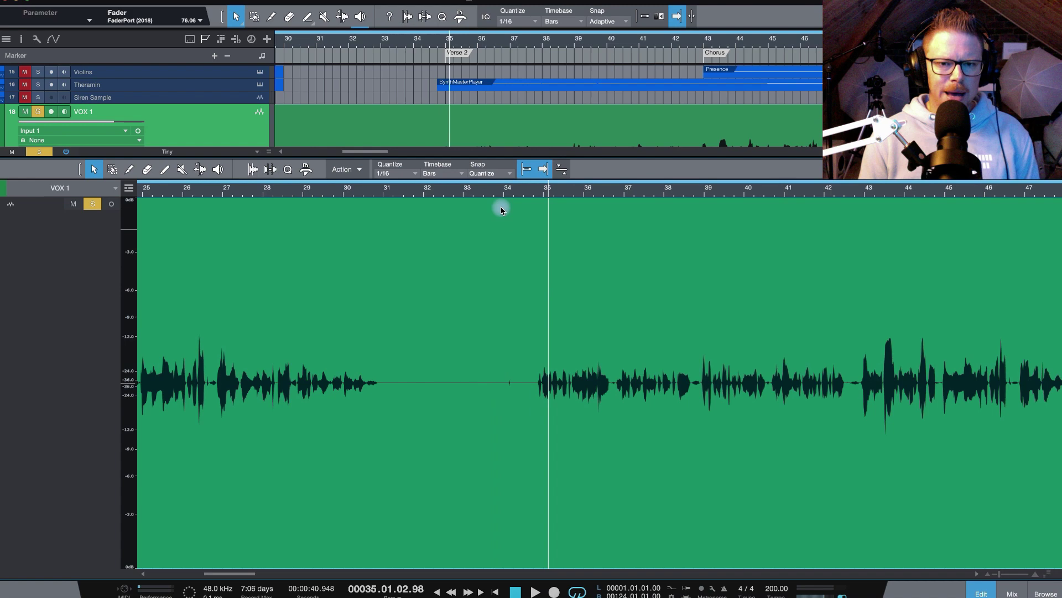
{"action": "left_click", "coordinate": [505, 191]}
{"action": "key", "text": "space"}
{"action": "key", "text": "space"}
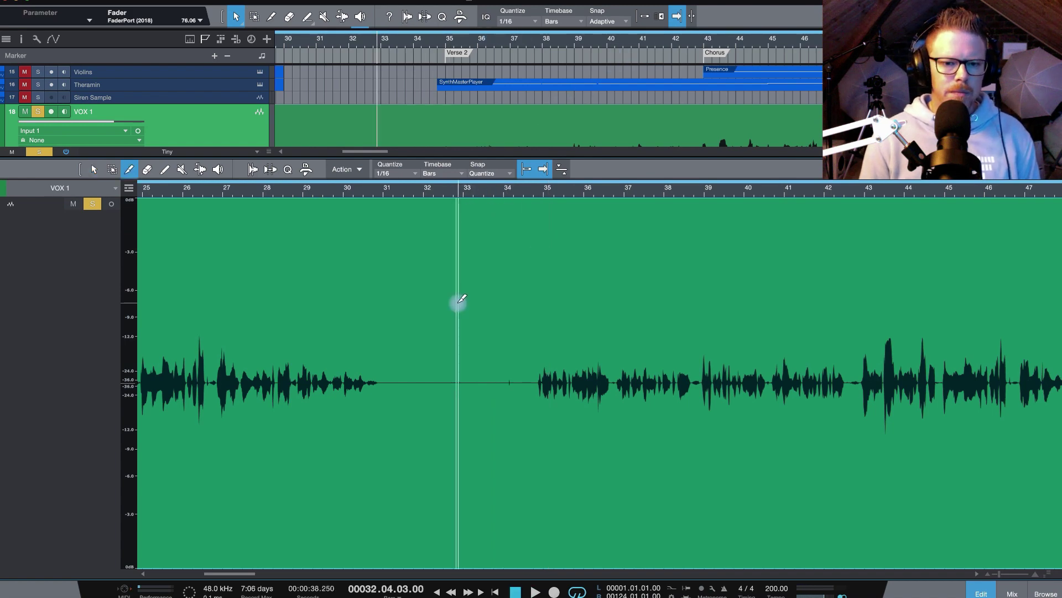
Split VOX 1 in the gap and end the left event at bar 31, then audition.
{"action": "left_click", "coordinate": [458, 301], "text": "alt"}
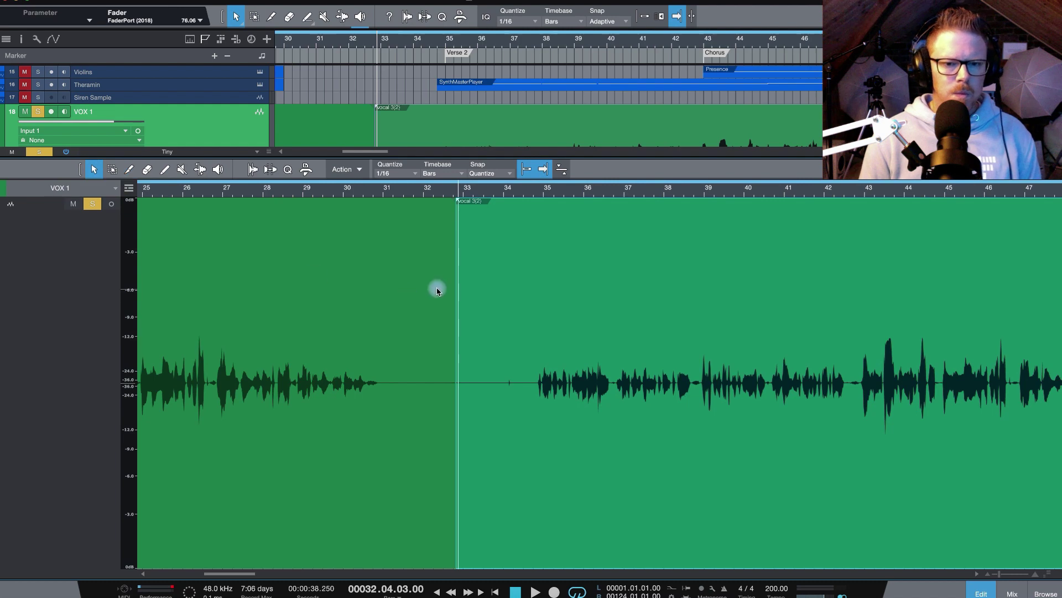
{"action": "left_click_drag", "start_coordinate": [455, 282], "coordinate": [386, 280]}
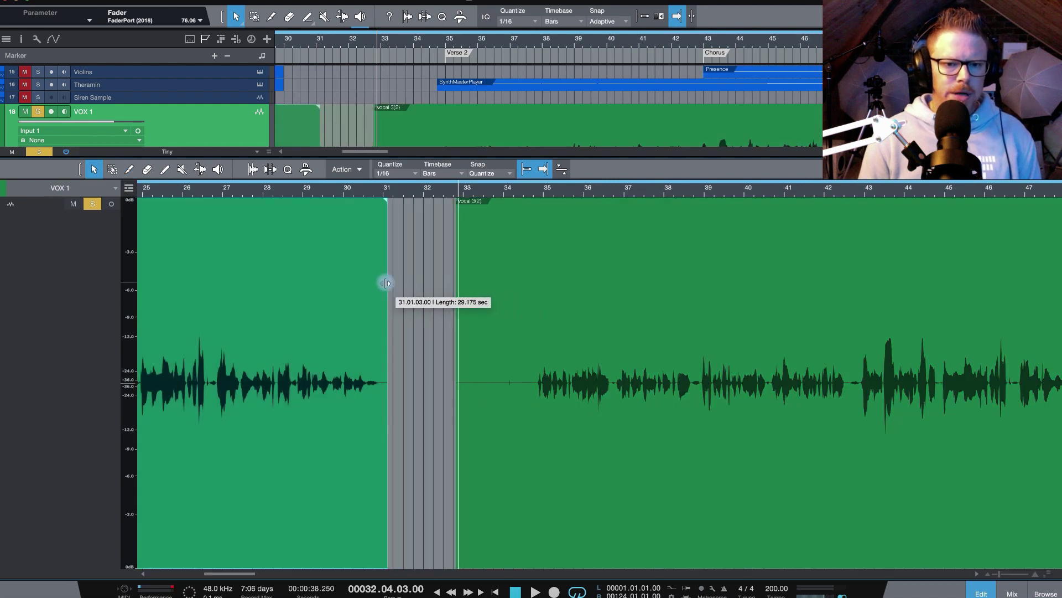
{"action": "left_click_drag", "start_coordinate": [458, 273], "coordinate": [531, 275]}
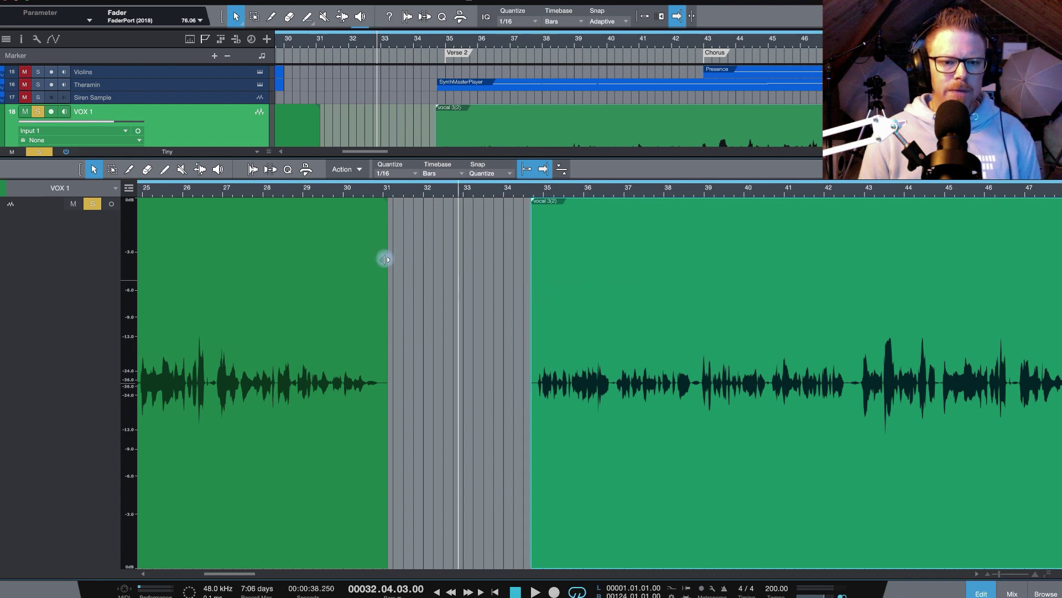
{"action": "left_click", "coordinate": [327, 195]}
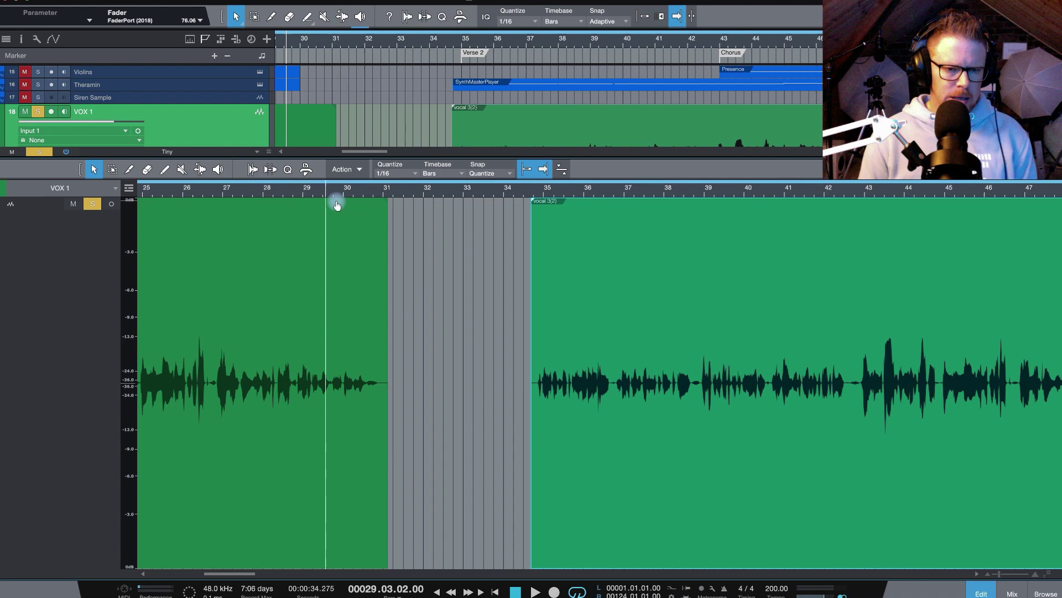
{"action": "key", "text": "space"}
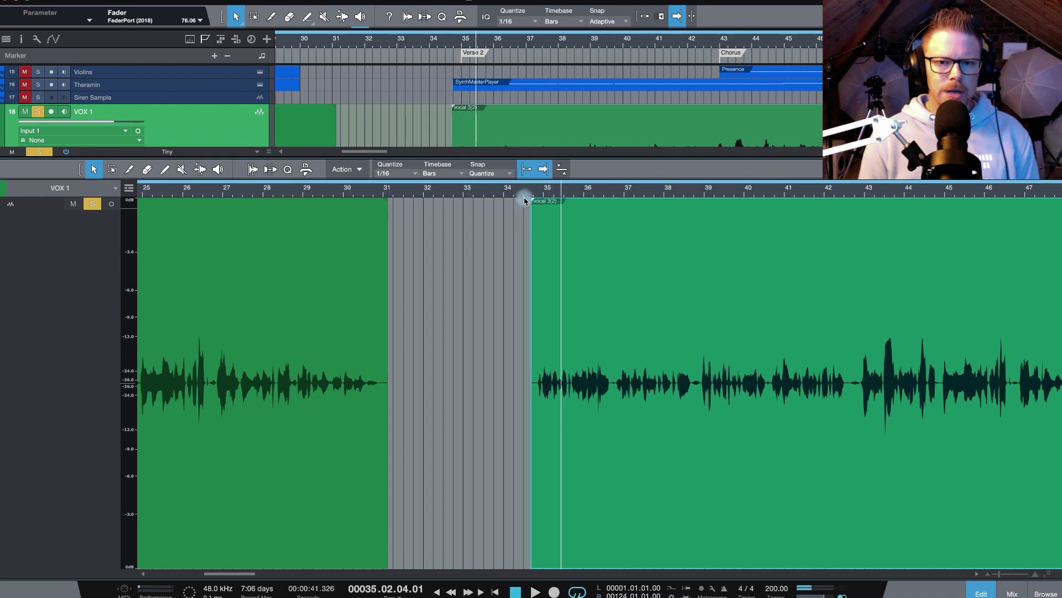
{"action": "key", "text": "space"}
Move the next vocal event's start to bar 34 and audition the edit.
{"action": "left_click", "coordinate": [523, 202]}
{"action": "left_click_drag", "start_coordinate": [535, 297], "coordinate": [514, 297]}
{"action": "key", "text": "space"}
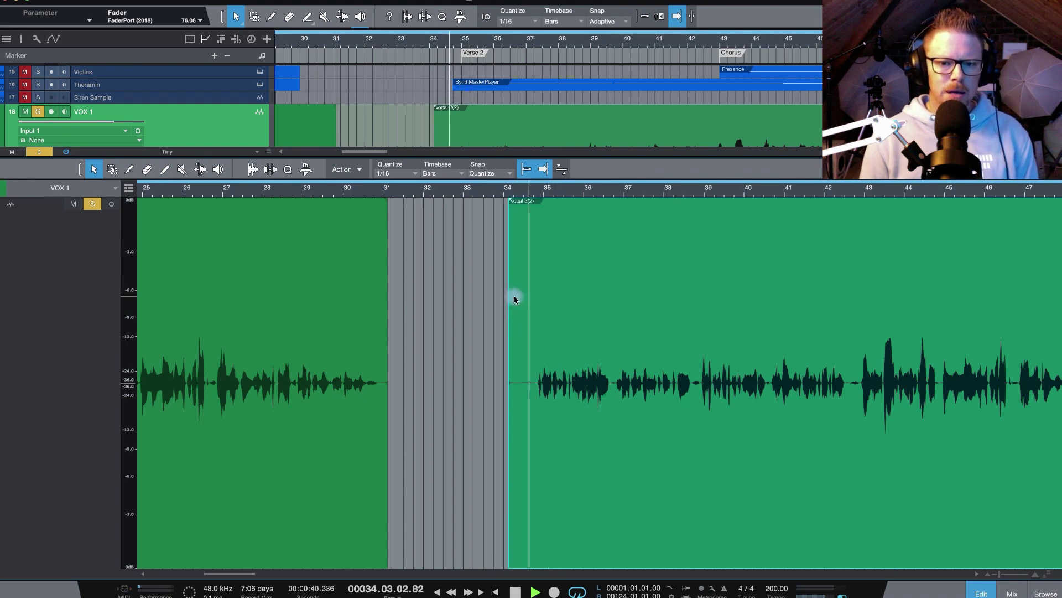
{"action": "left_click", "coordinate": [494, 191]}
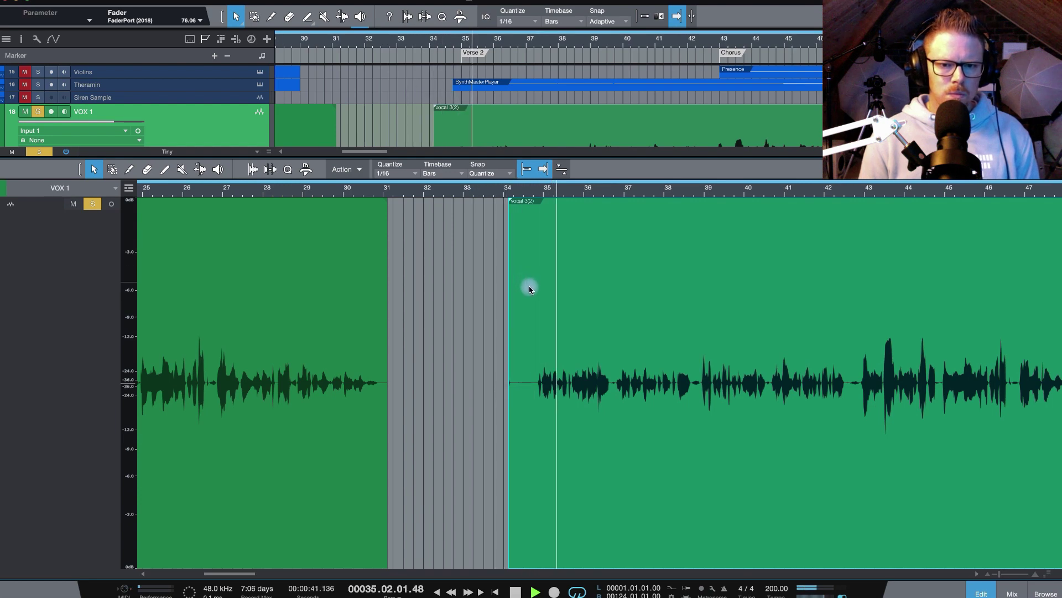
{"action": "key", "text": "space"}
Trim the vocal event's start to about bar 34.4.
{"action": "key", "text": "e"}
{"action": "key", "text": "e"}
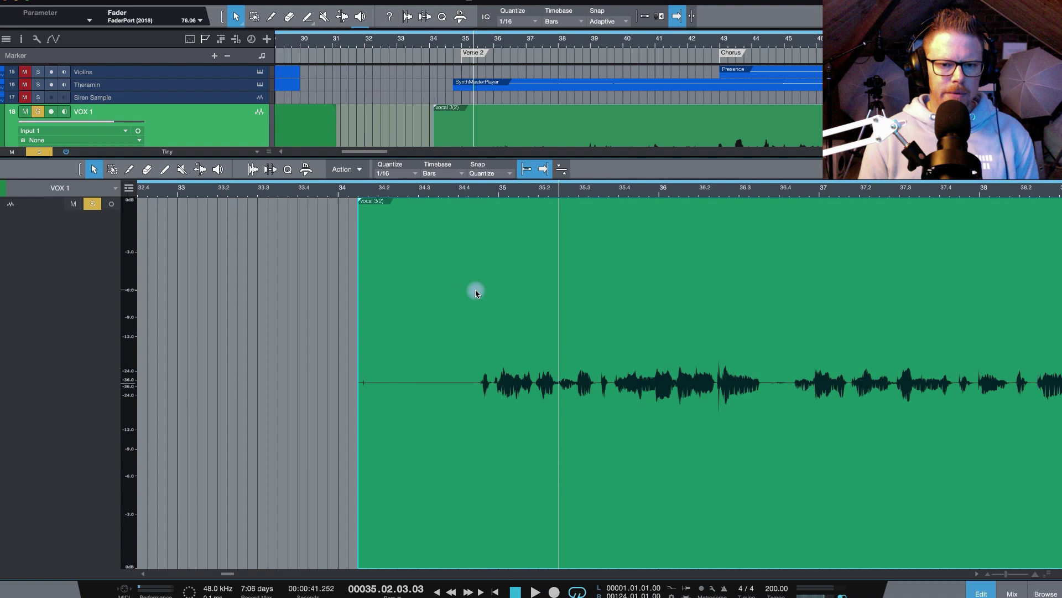
{"action": "left_click_drag", "start_coordinate": [358, 287], "coordinate": [472, 300]}
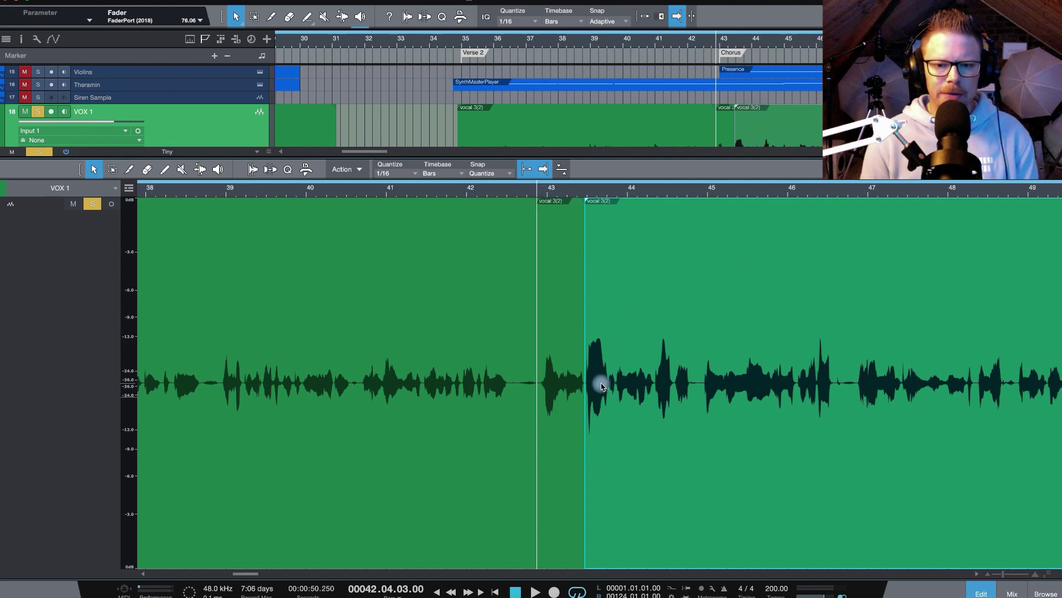
{"action": "key", "text": "e"}
{"action": "key", "text": "e"}
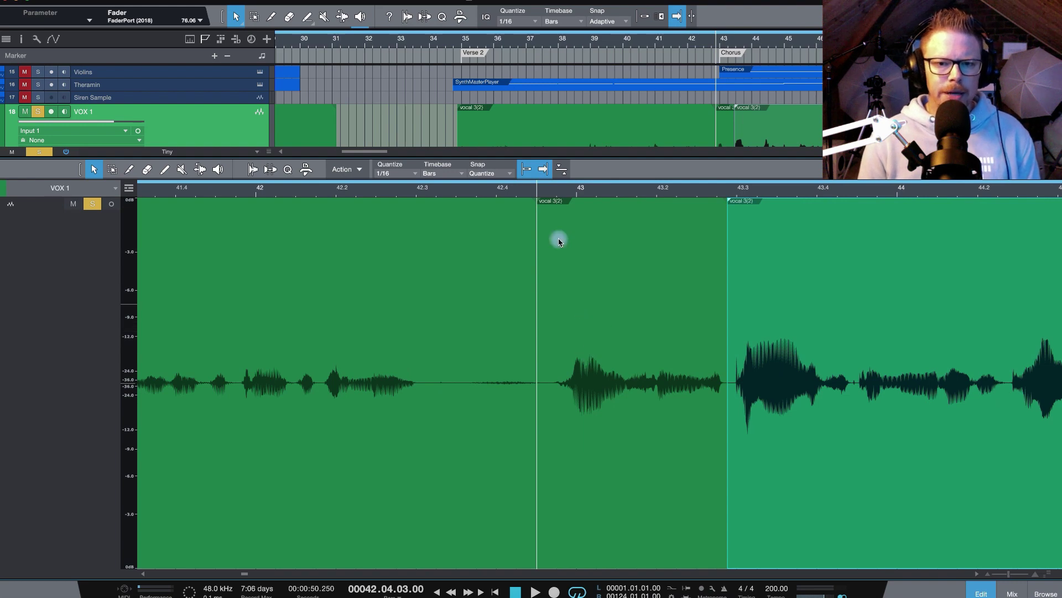
Give the vocal 3(2) events near bar 43 short fade-ins, such as 4.14 ms, and audition.
{"action": "key", "text": "space"}
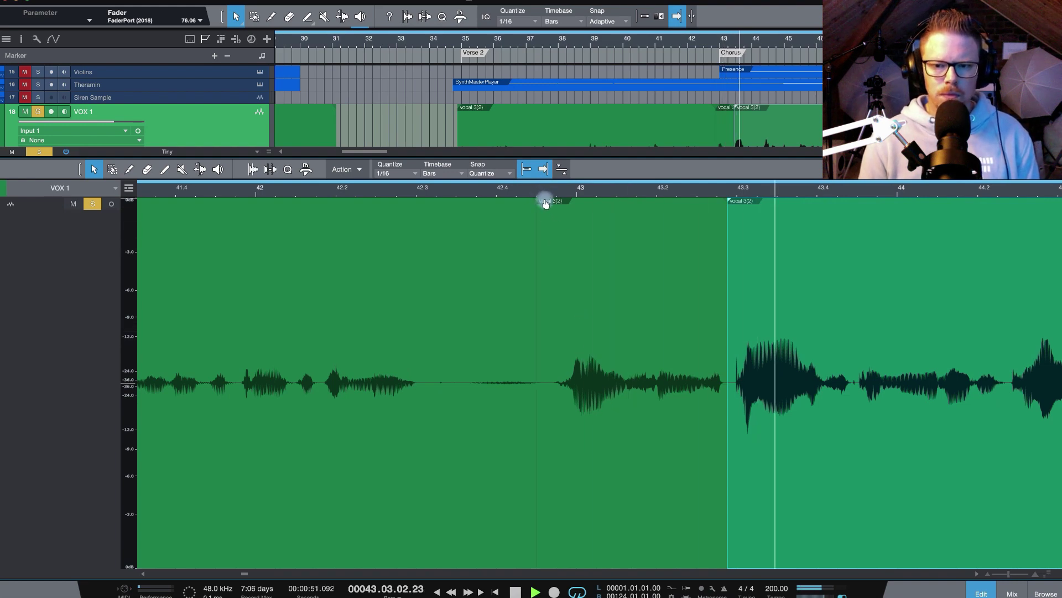
{"action": "left_click", "coordinate": [567, 245]}
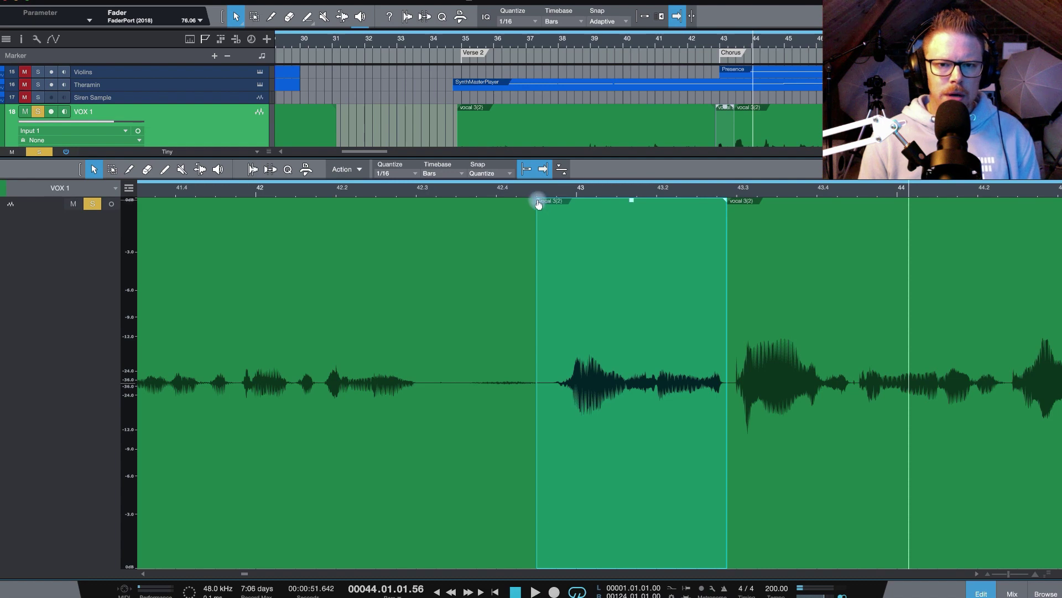
{"action": "left_click_drag", "start_coordinate": [540, 204], "coordinate": [590, 217]}
{"action": "left_click_drag", "start_coordinate": [733, 199], "coordinate": [756, 209]}
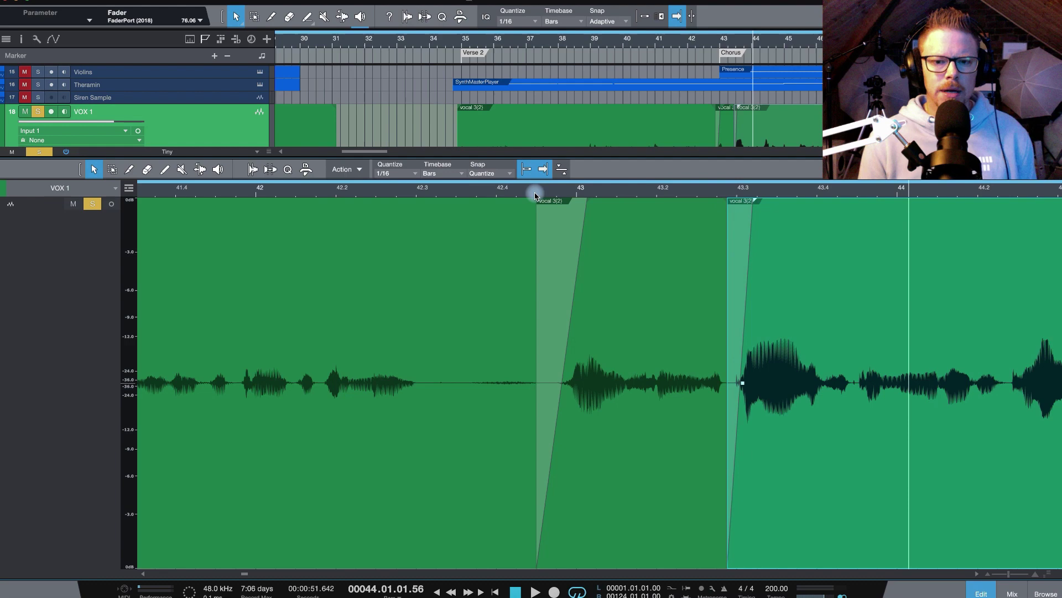
{"action": "left_click", "coordinate": [535, 194]}
{"action": "key", "text": "space"}
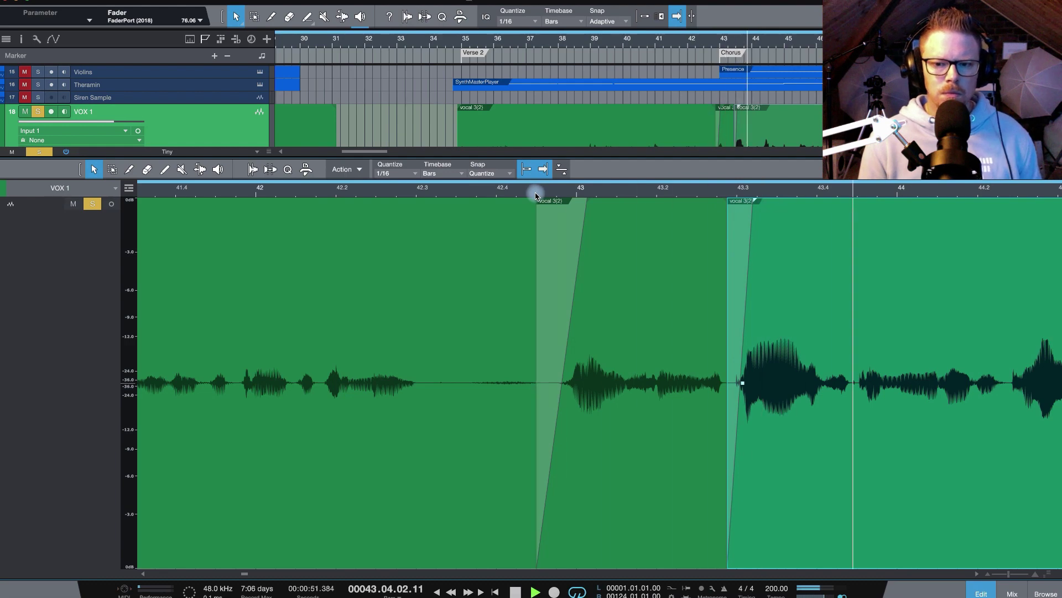
{"action": "key", "text": "space"}
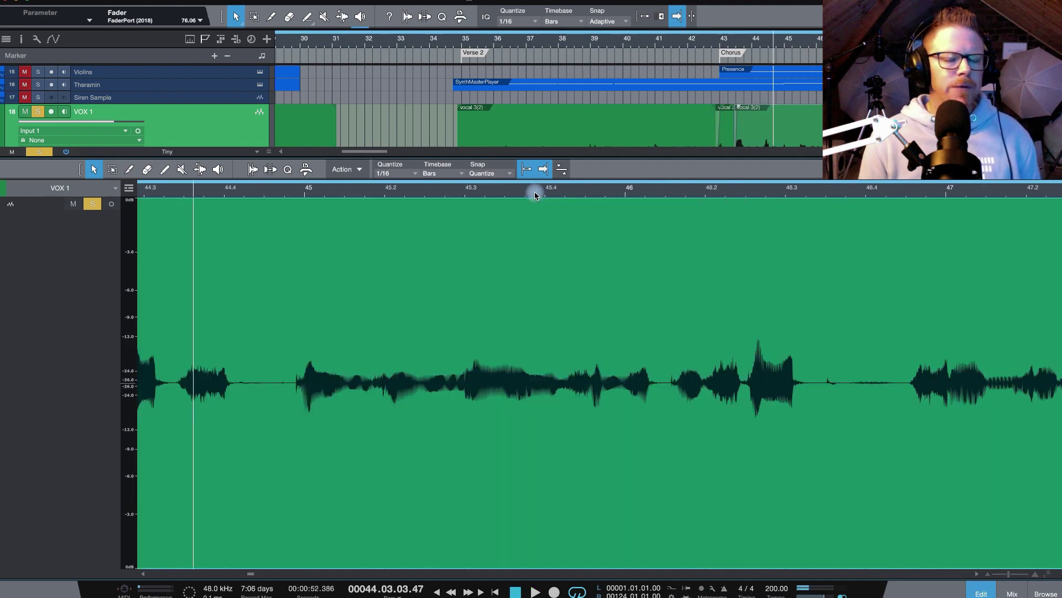
{"action": "scroll", "coordinate": [372, 268], "scroll_direction": "left", "scroll_amount": 6}
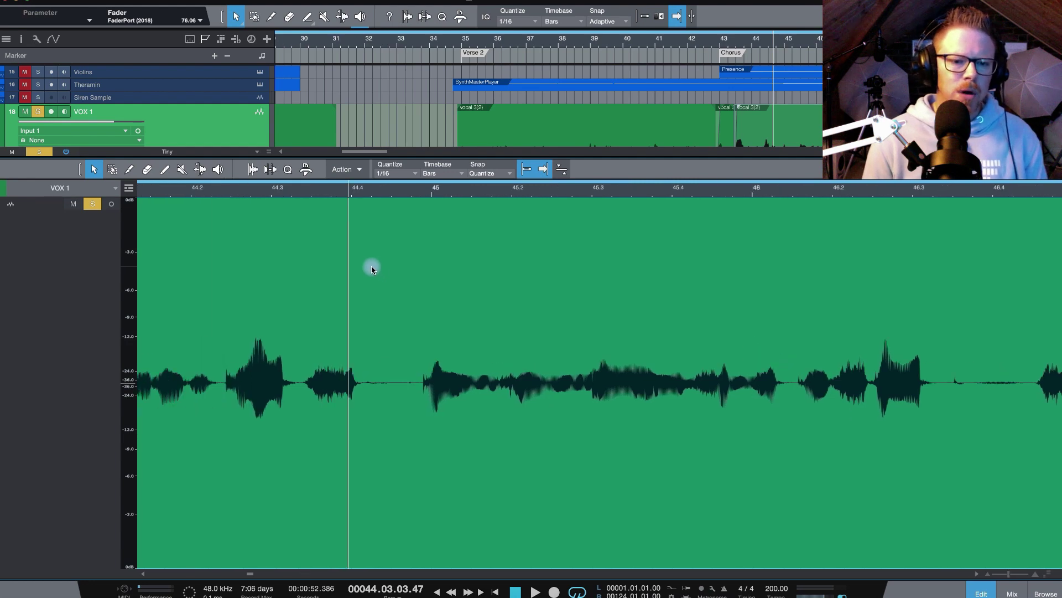
{"action": "scroll", "coordinate": [371, 268], "scroll_direction": "left", "scroll_amount": 2}
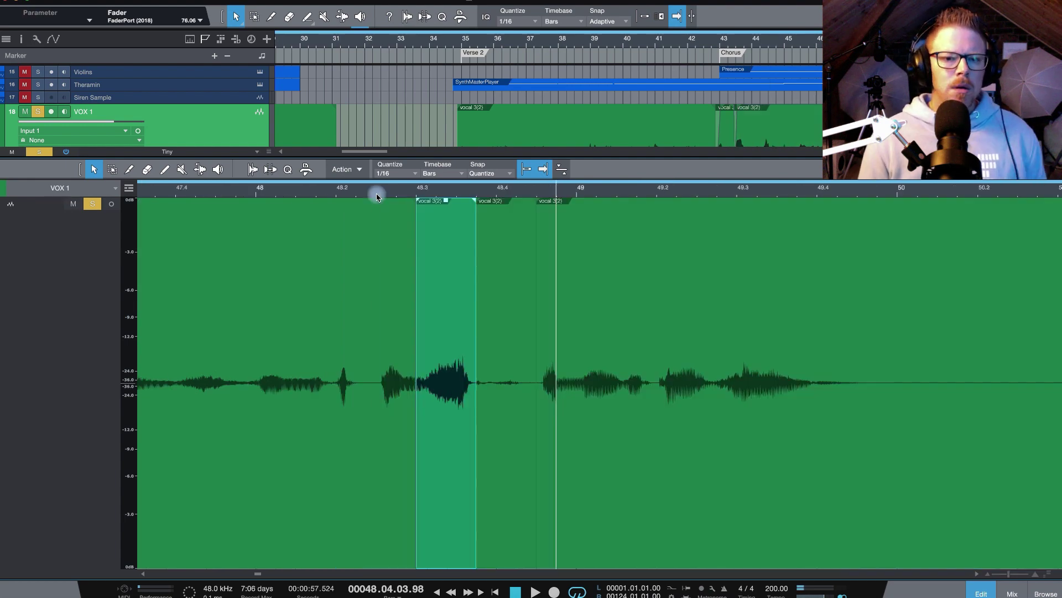
Add a 74.4 ms fade-out to the event near bar 48.3 and audition it.
{"action": "left_click", "coordinate": [377, 193]}
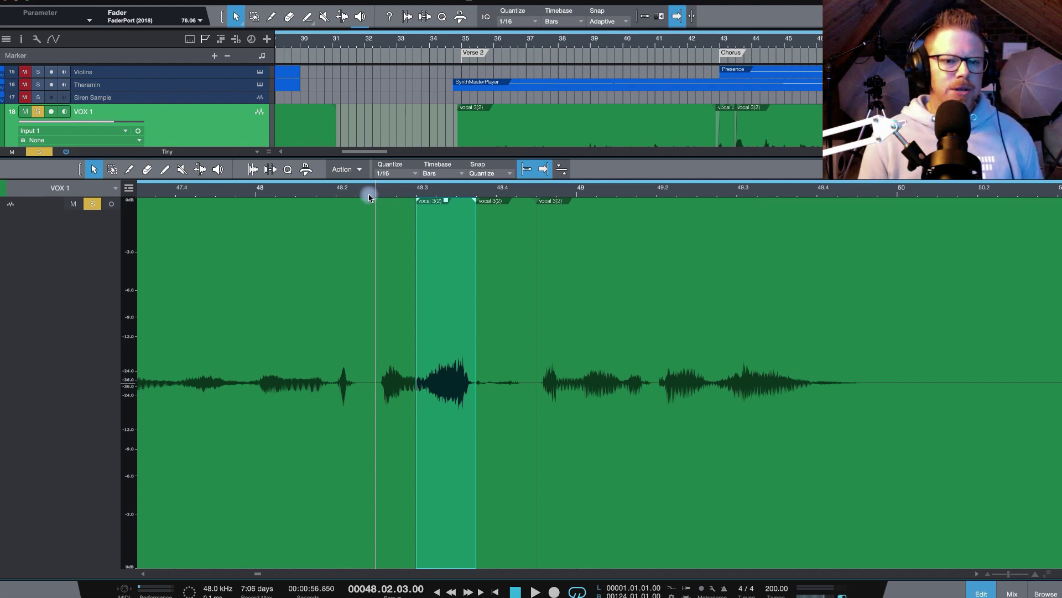
{"action": "key", "text": "space"}
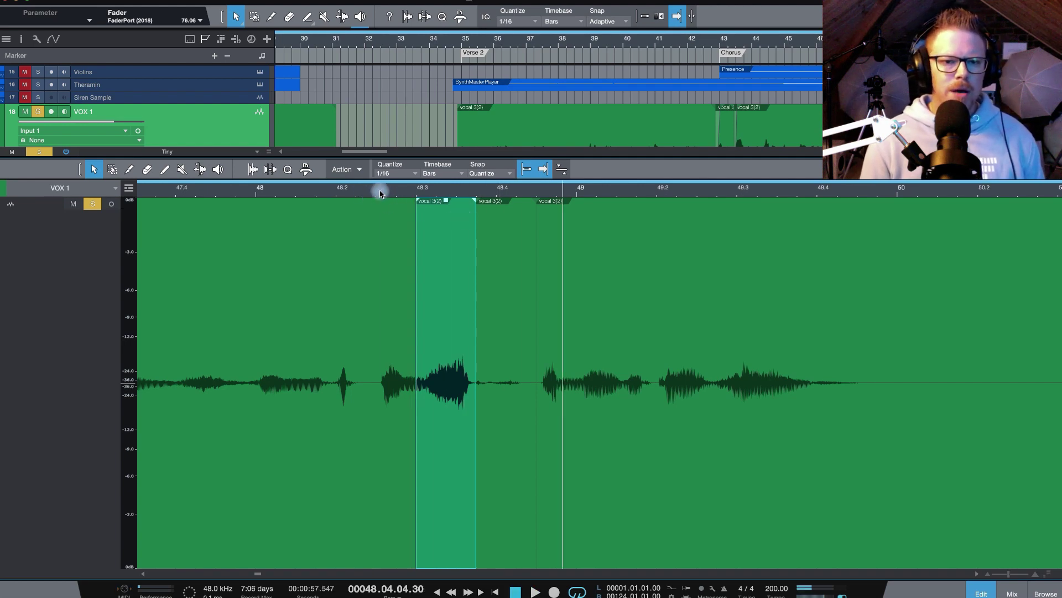
{"action": "left_click", "coordinate": [380, 193]}
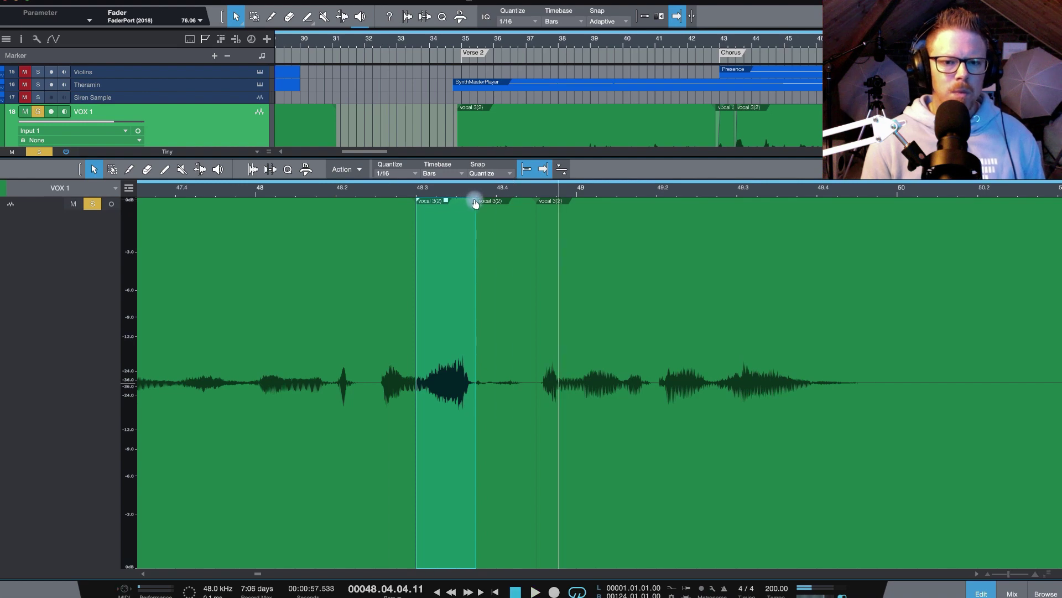
{"action": "left_click_drag", "start_coordinate": [475, 204], "coordinate": [451, 202]}
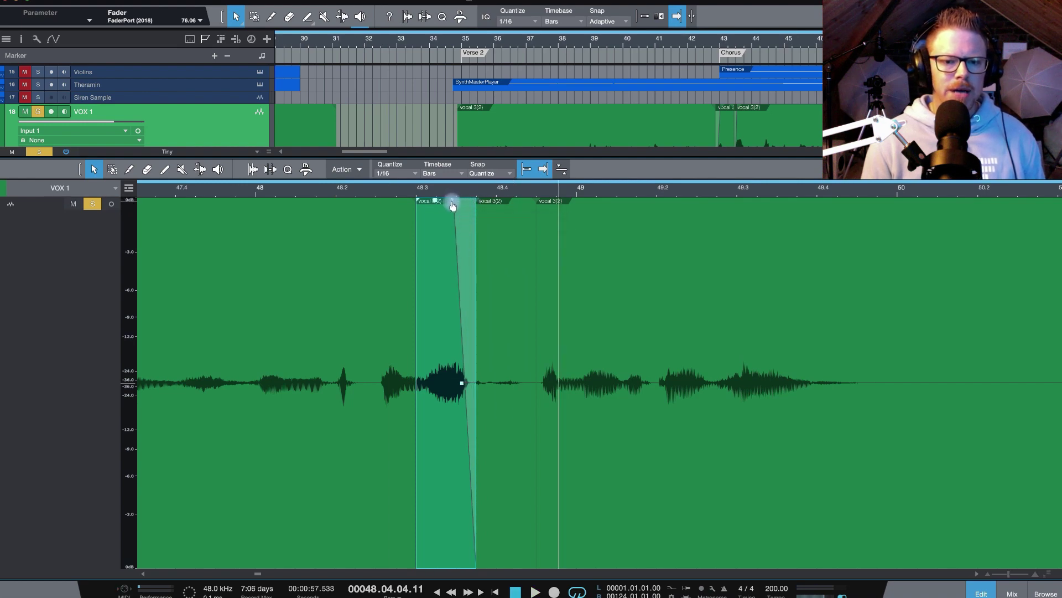
{"action": "left_click", "coordinate": [319, 194]}
{"action": "key", "text": "space"}
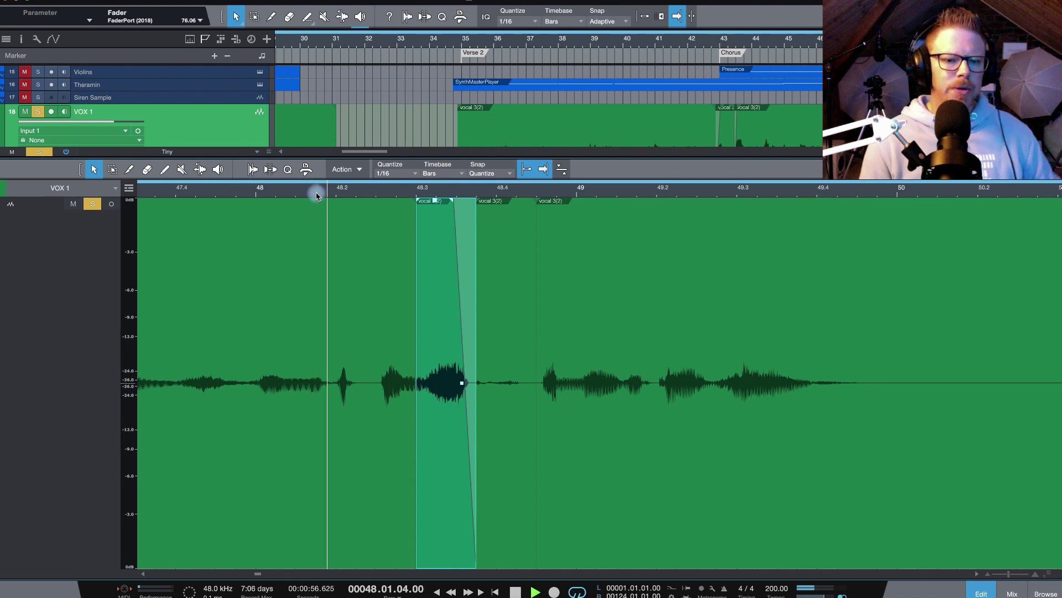
{"action": "key", "text": "space"}
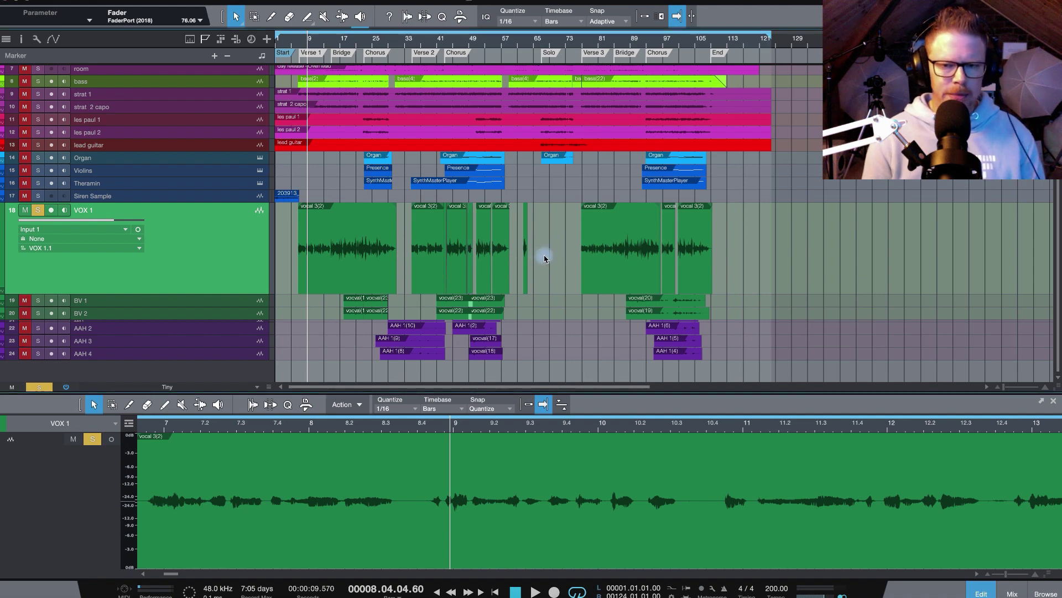
Select every VOX 1 vocal event and bounce the selection into one event.
{"action": "left_click_drag", "start_coordinate": [750, 268], "coordinate": [311, 246]}
{"action": "right_click", "coordinate": [355, 253]}
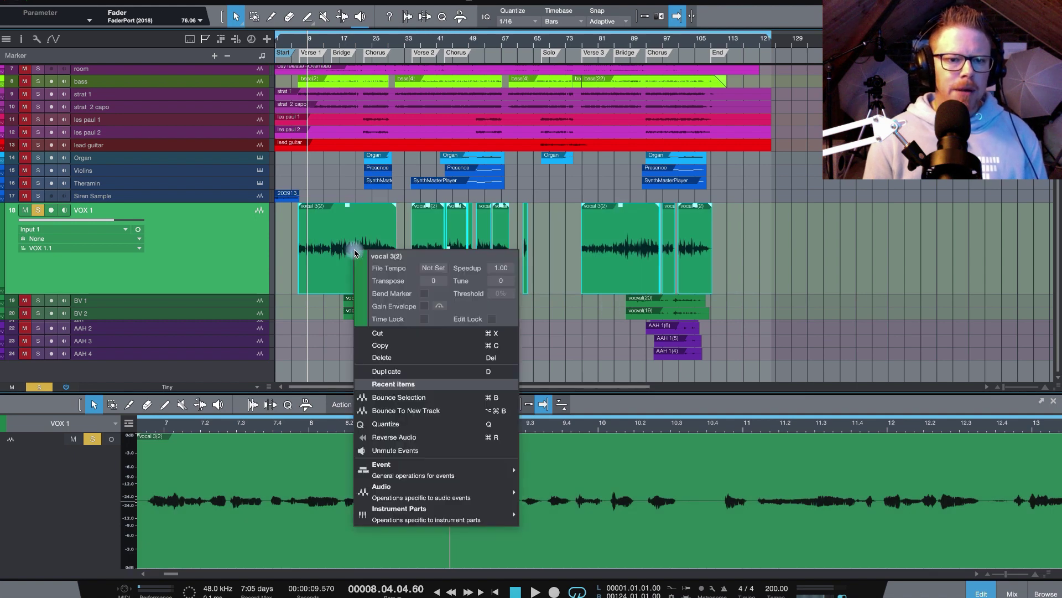
{"action": "left_click", "coordinate": [415, 396]}
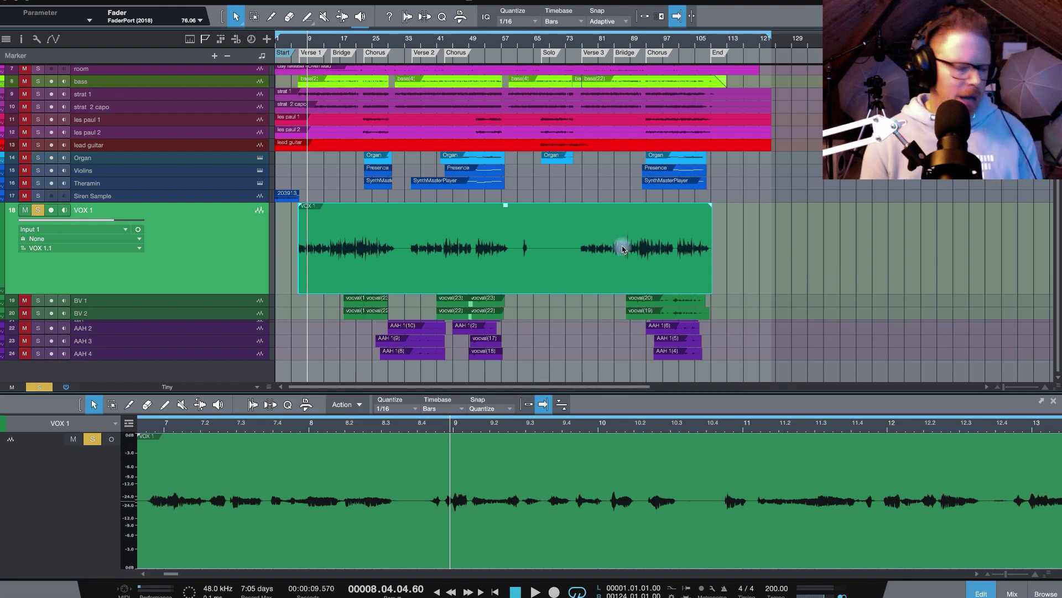
{"action": "key", "text": "F5"}
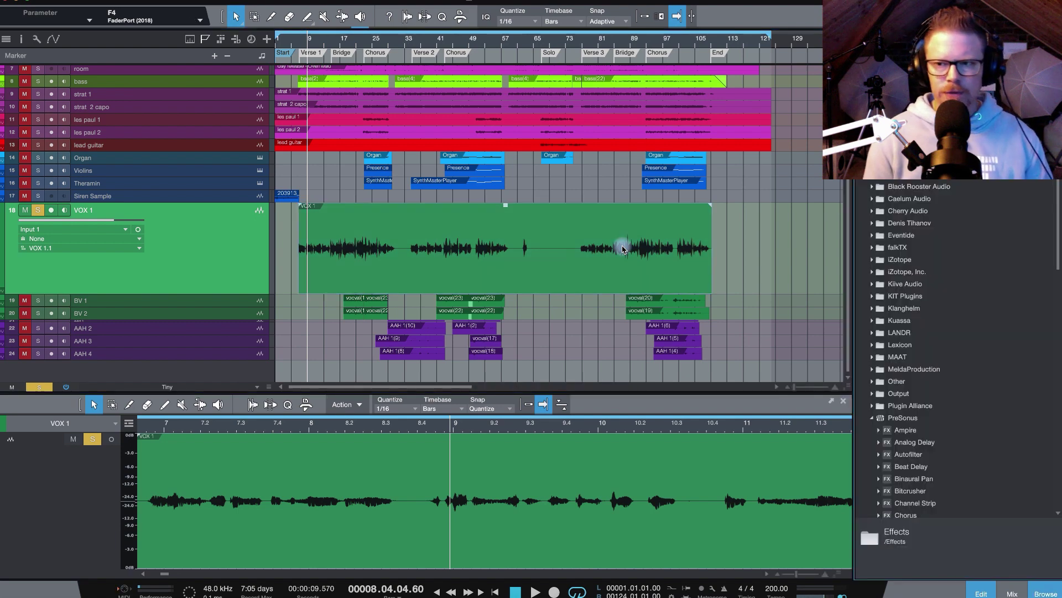
Insert iZotope RX 8 De-click on the VOX 1 channel.
{"action": "left_click", "coordinate": [876, 260]}
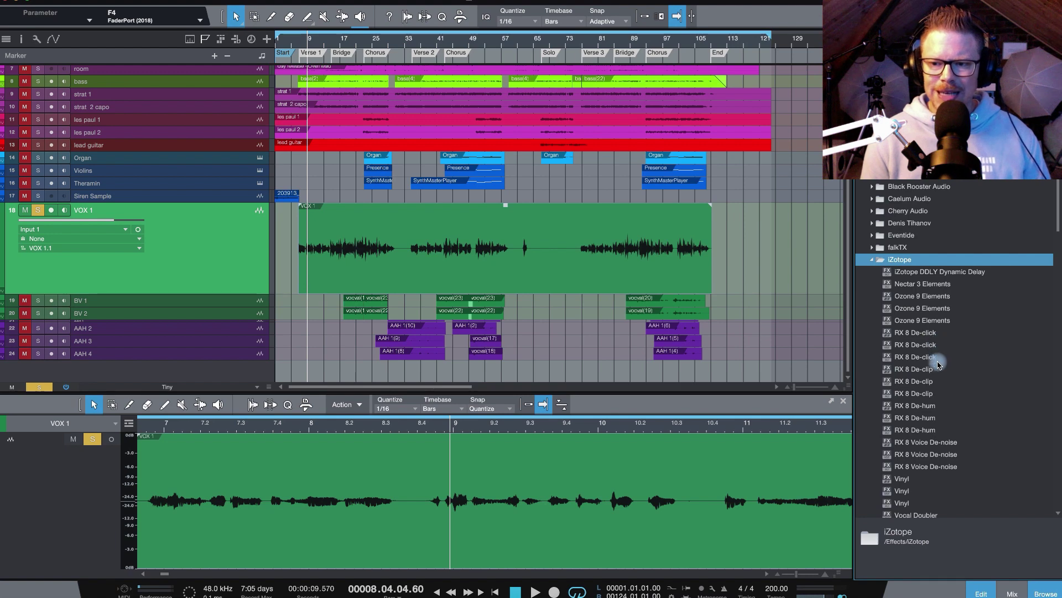
{"action": "left_click_drag", "start_coordinate": [935, 333], "coordinate": [166, 249]}
{"action": "key", "text": "F3"}
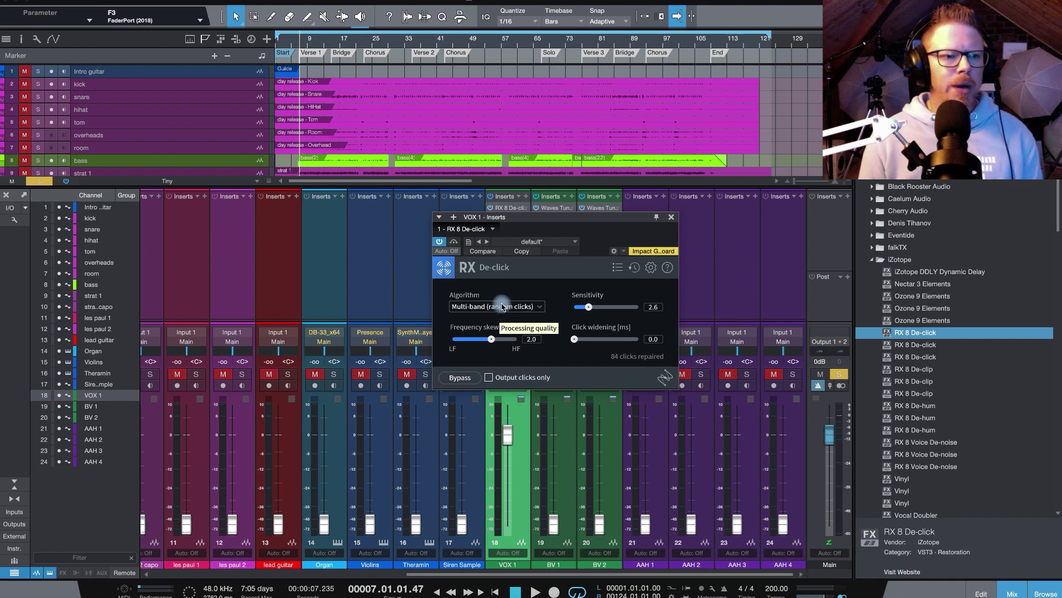
Audition the removed clicks alone, then the repaired vocal from Verse 1.
{"action": "left_click", "coordinate": [489, 377]}
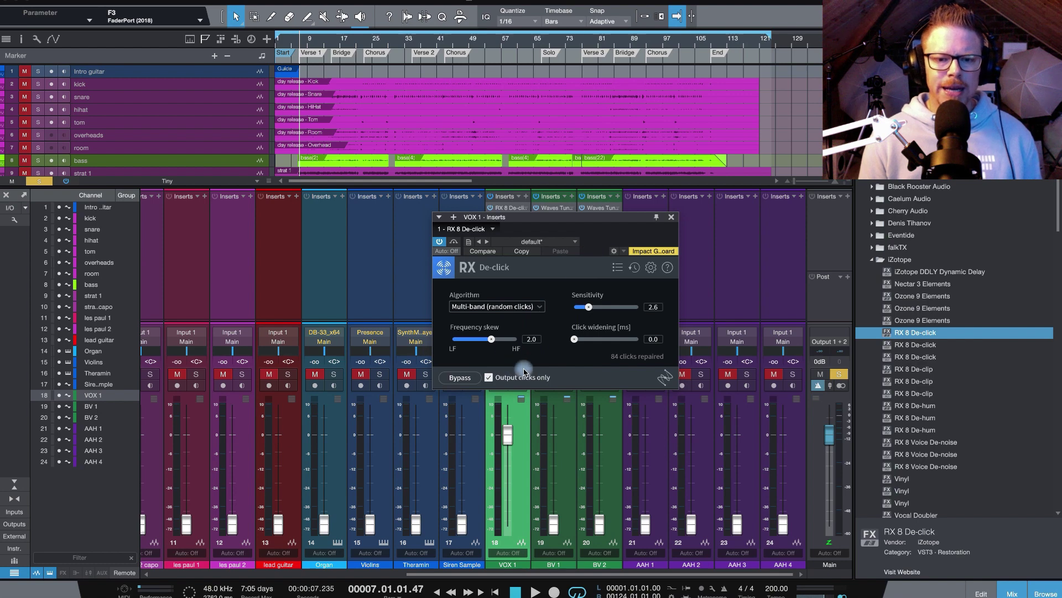
{"action": "key", "text": "space"}
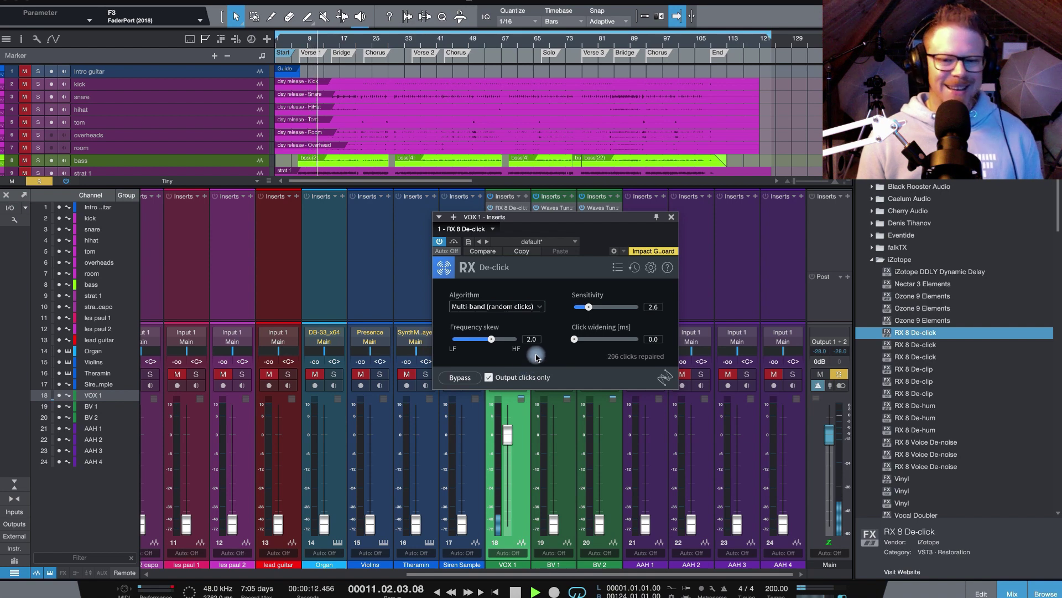
{"action": "key", "text": "space"}
{"action": "left_click", "coordinate": [497, 378]}
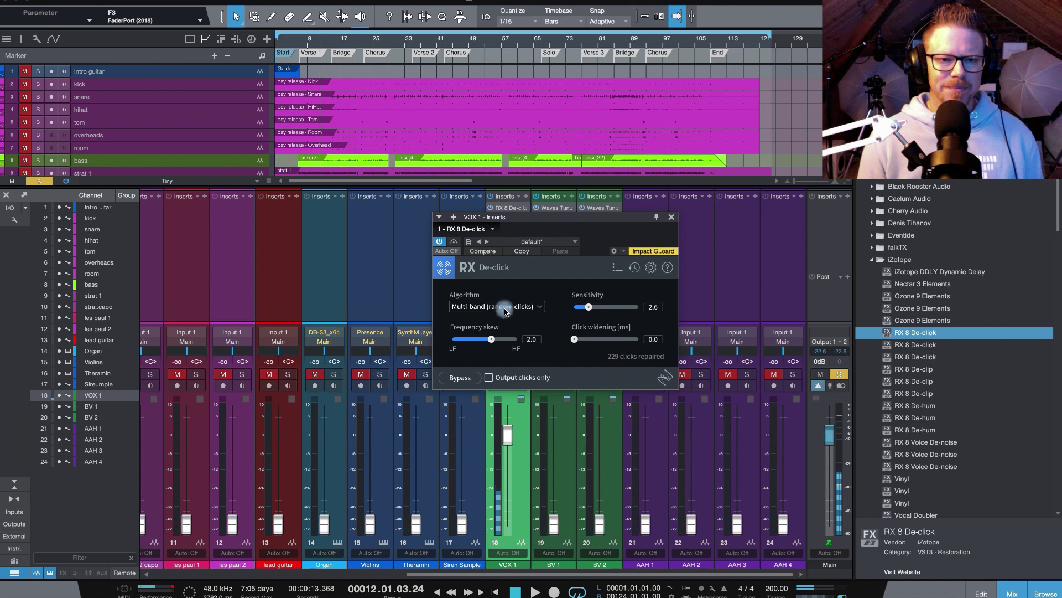
{"action": "left_click", "coordinate": [303, 47]}
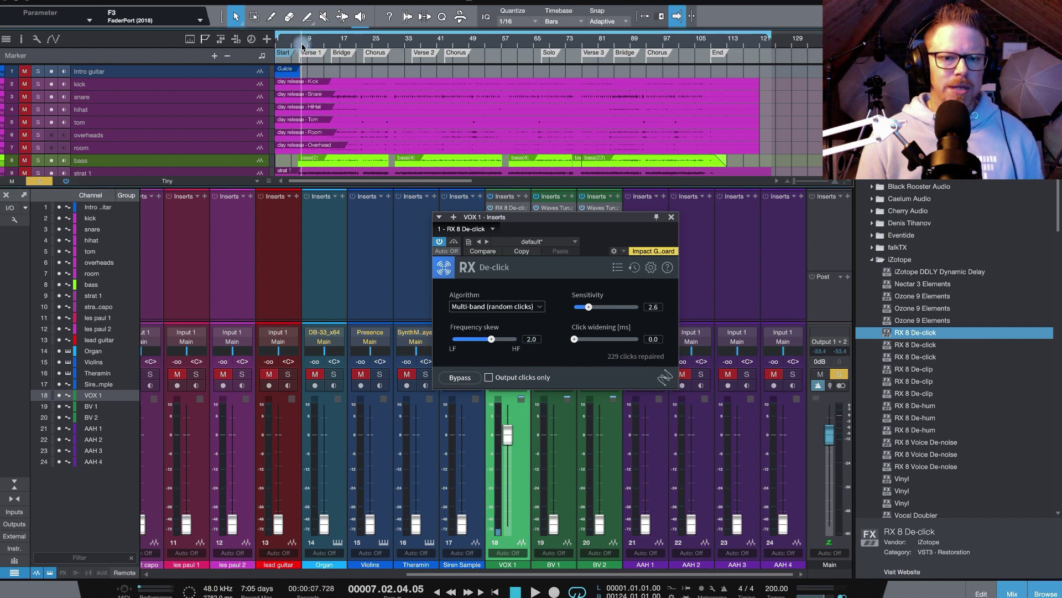
{"action": "key", "text": "space"}
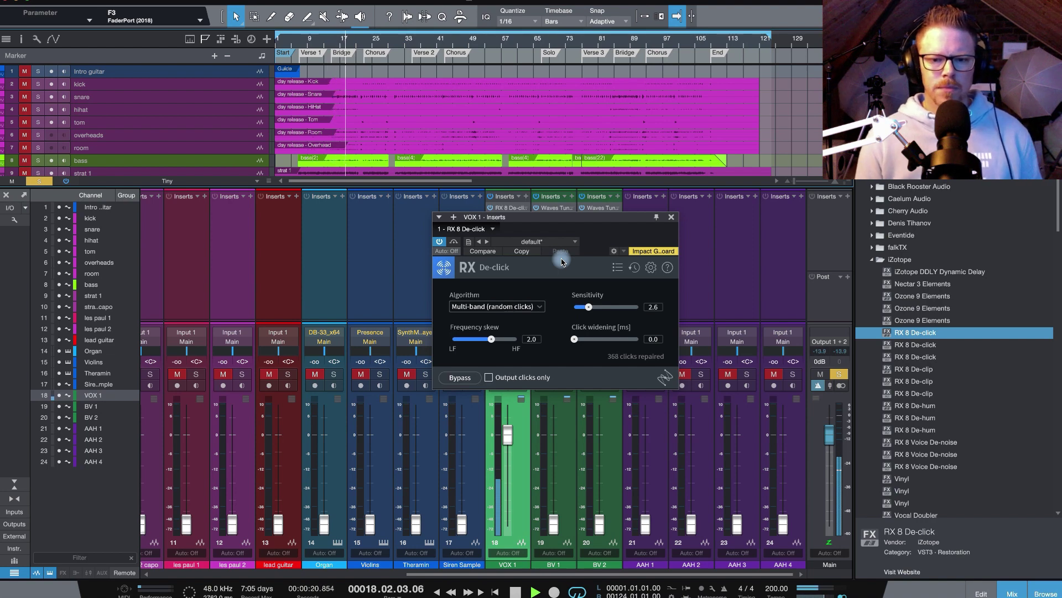
{"action": "key", "text": "space"}
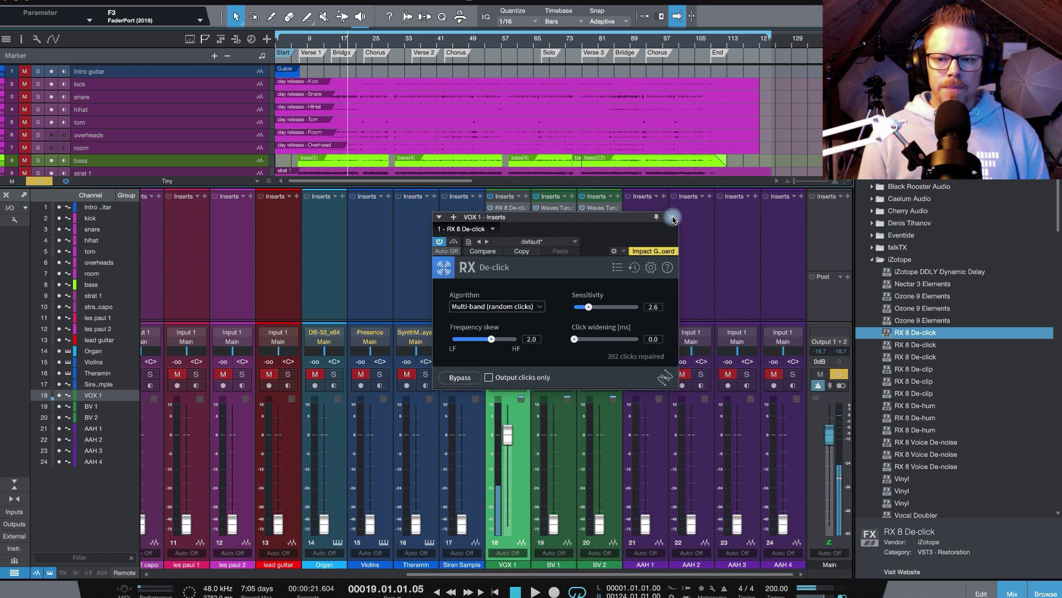
{"action": "left_click", "coordinate": [675, 218]}
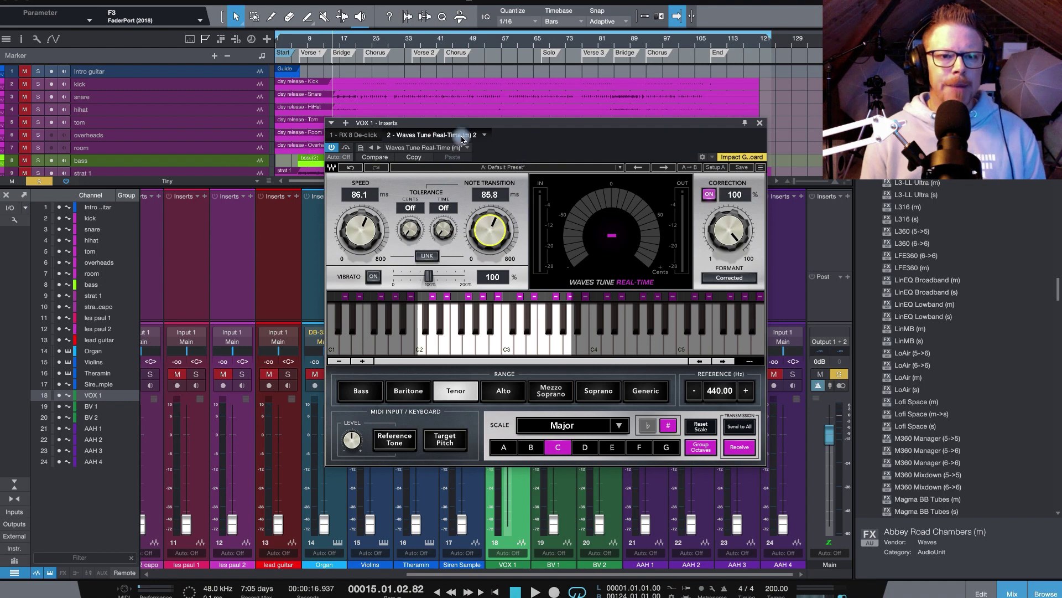
Set Waves Tune Real-Time's range to Tenor in C Major and play the tuned vocal.
{"action": "left_click_drag", "start_coordinate": [530, 124], "coordinate": [541, 125]}
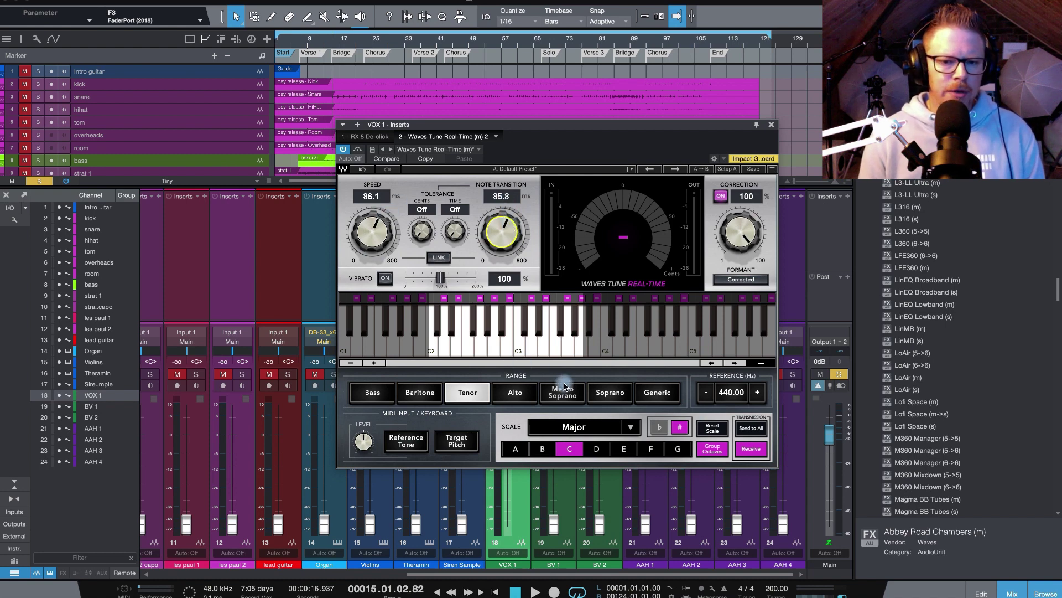
{"action": "left_click", "coordinate": [509, 397]}
{"action": "left_click", "coordinate": [563, 393]}
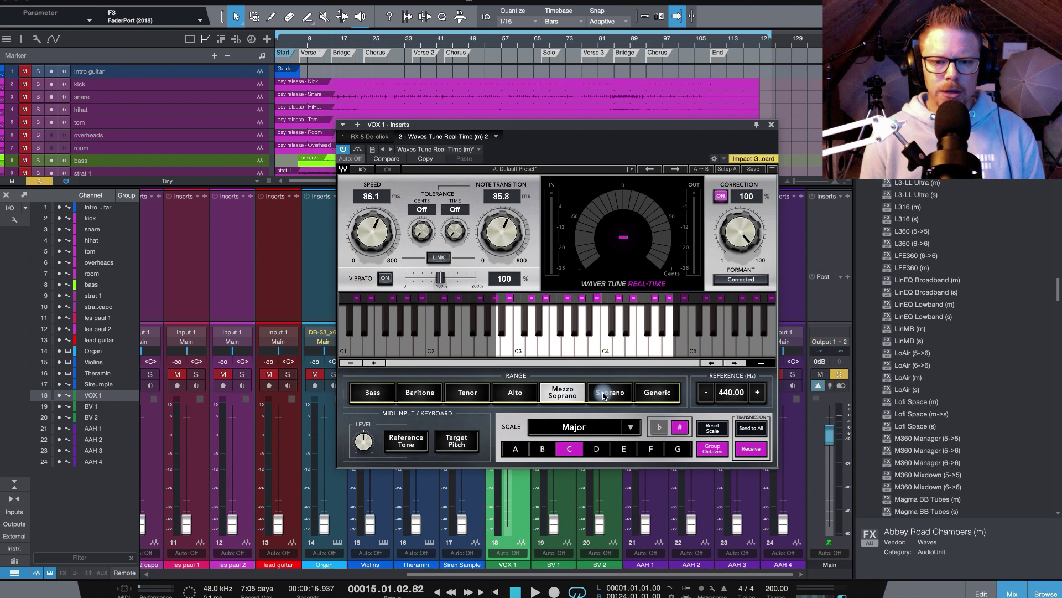
{"action": "left_click", "coordinate": [606, 398]}
{"action": "left_click", "coordinate": [563, 394]}
{"action": "left_click", "coordinate": [514, 394]}
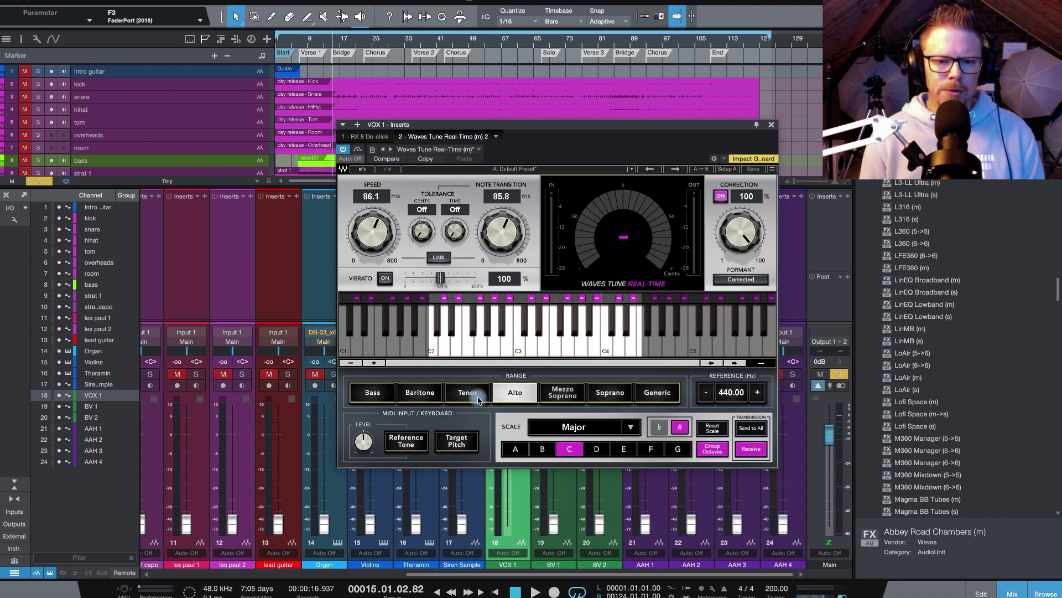
{"action": "left_click", "coordinate": [468, 394]}
{"action": "left_click", "coordinate": [437, 395]}
{"action": "left_click", "coordinate": [460, 397]}
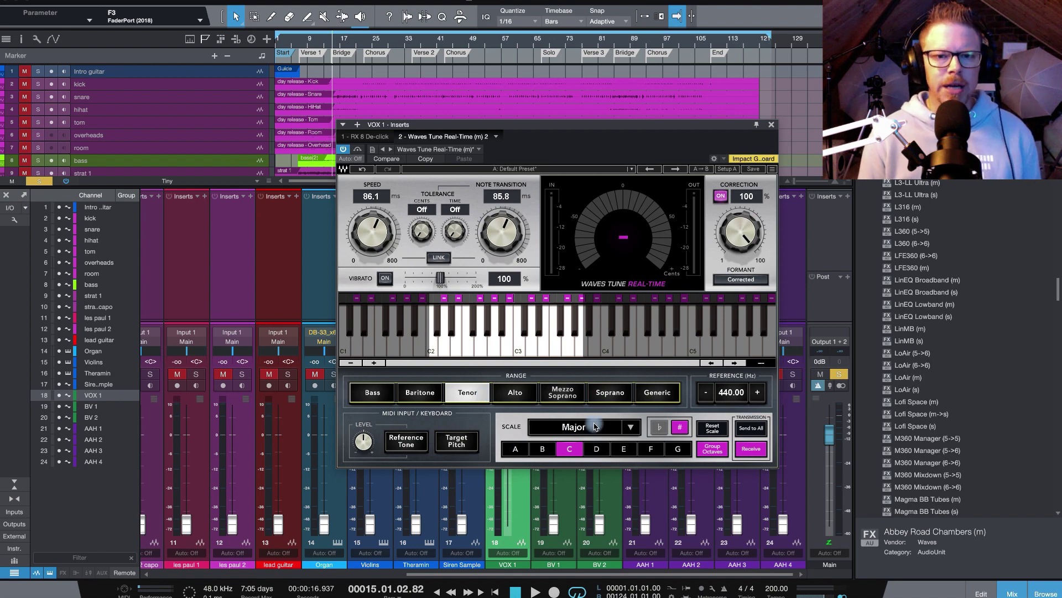
{"action": "key", "text": "space"}
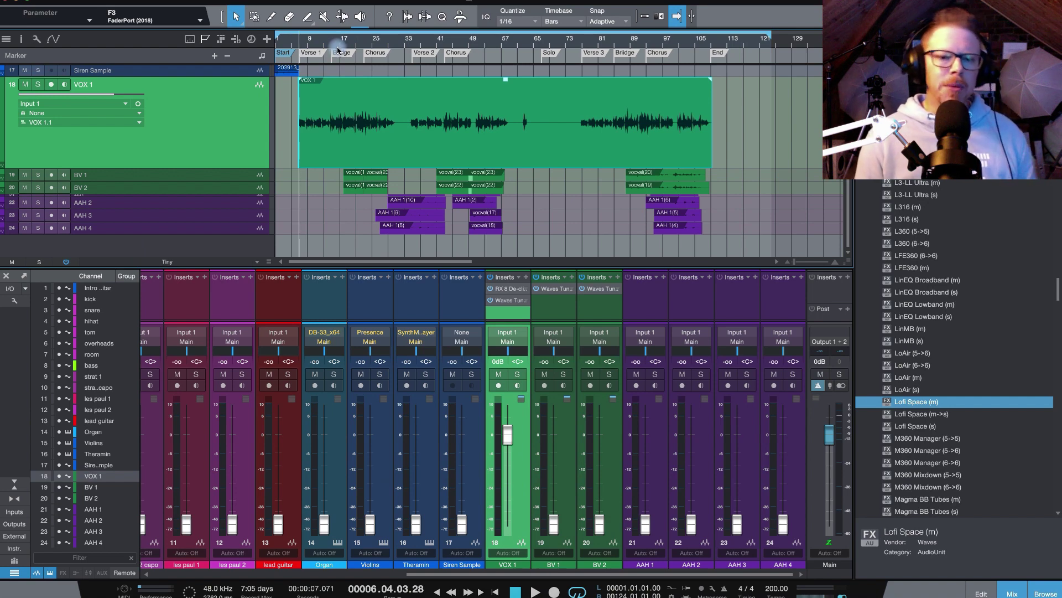
Bounce the processed VOX 1 event onto a new VOX 1 track.
{"action": "right_click", "coordinate": [332, 119]}
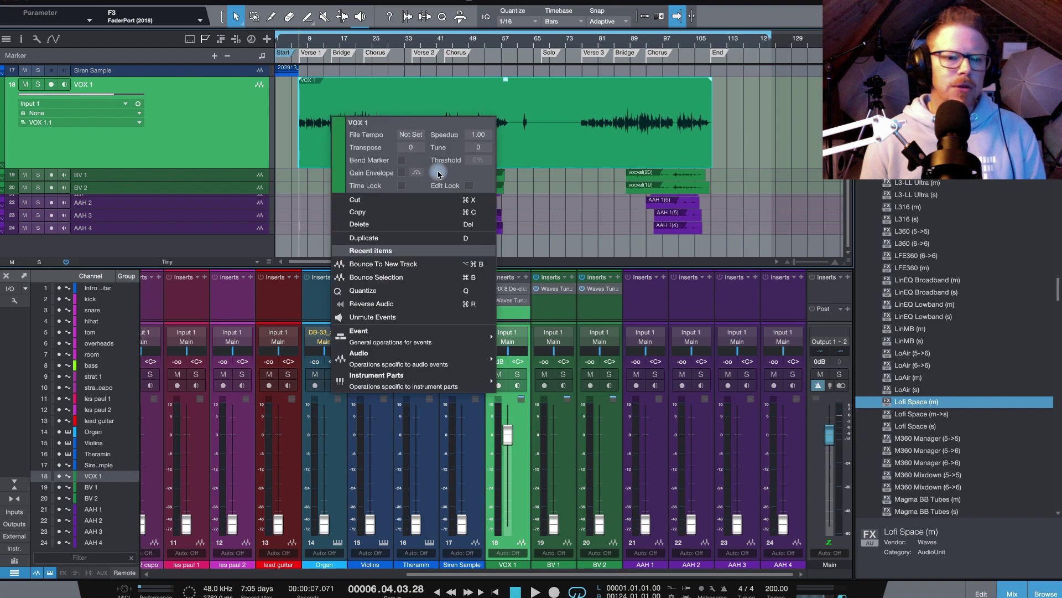
{"action": "left_click", "coordinate": [411, 266]}
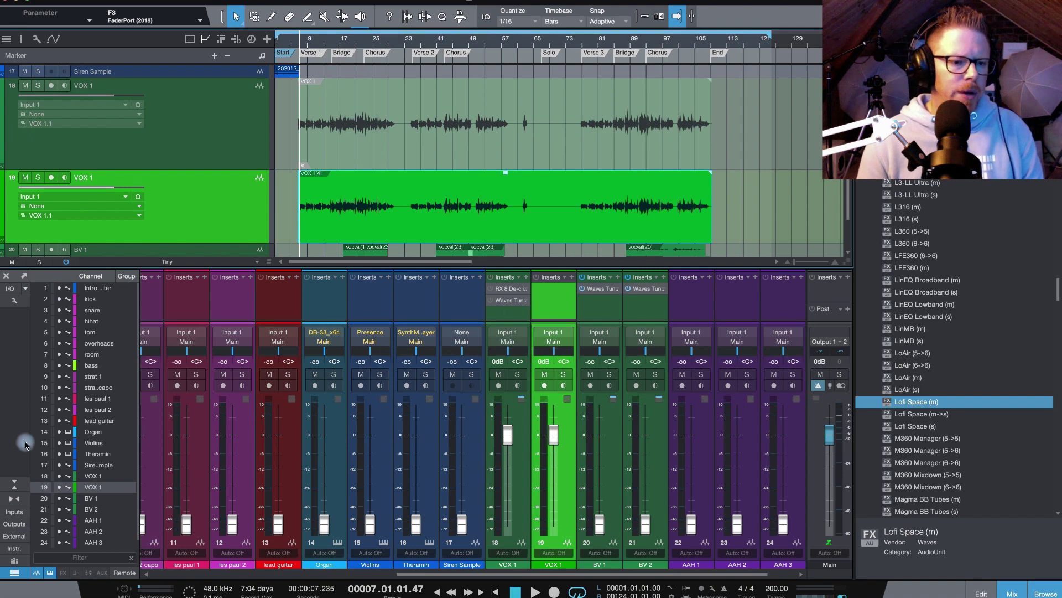
Hide the old VOX 1 channel (track 18) from the mixer's Channel list.
{"action": "left_click", "coordinate": [59, 476]}
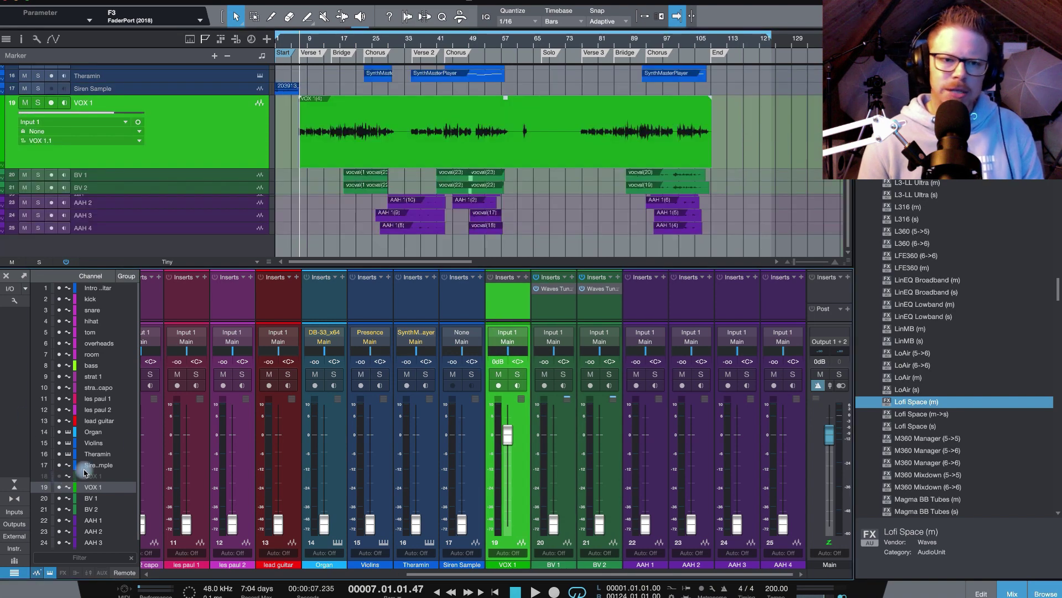